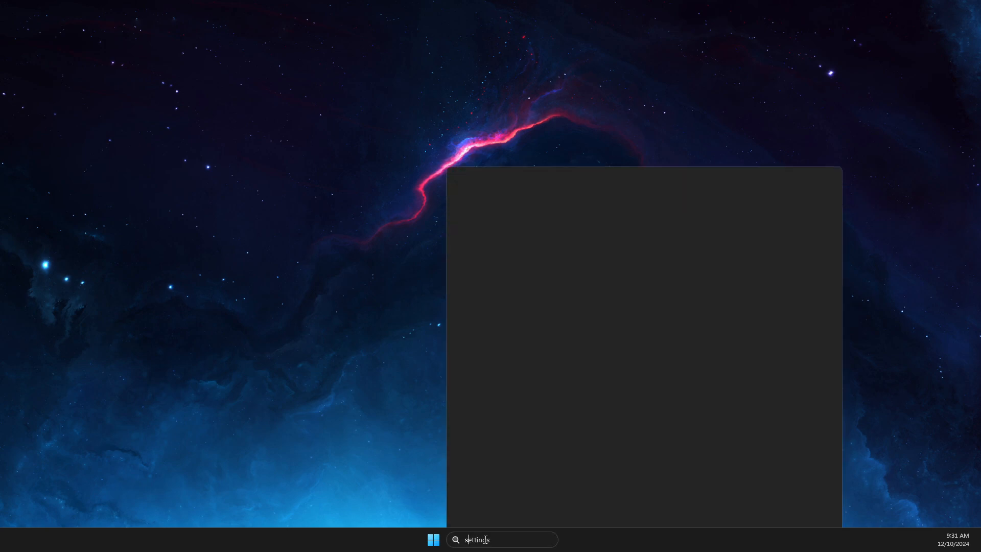
- Retry the failed updates on the Windows Update page, then minimize Settings
{"action": "type", "text": "settings"}
{"action": "key", "text": "Return"}
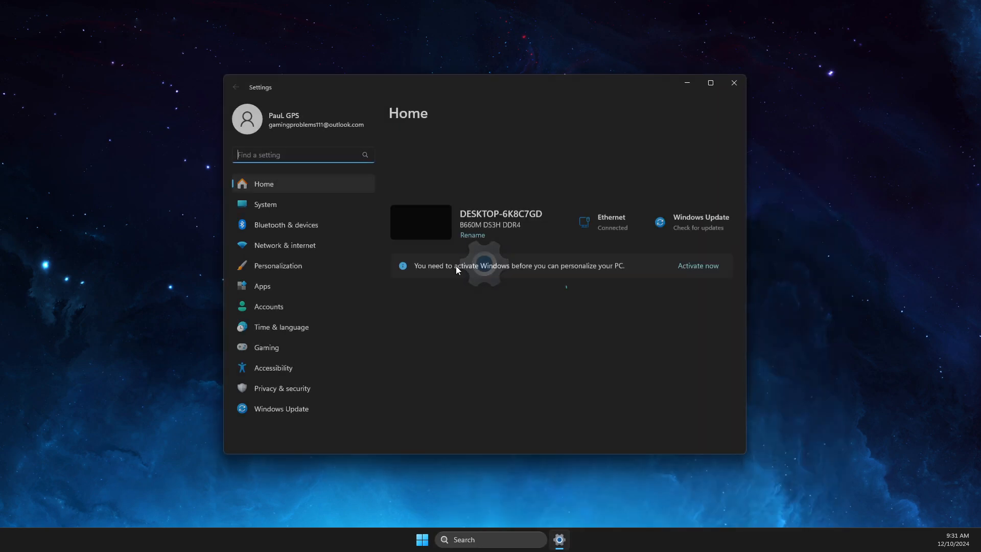
{"action": "left_click", "coordinate": [276, 410]}
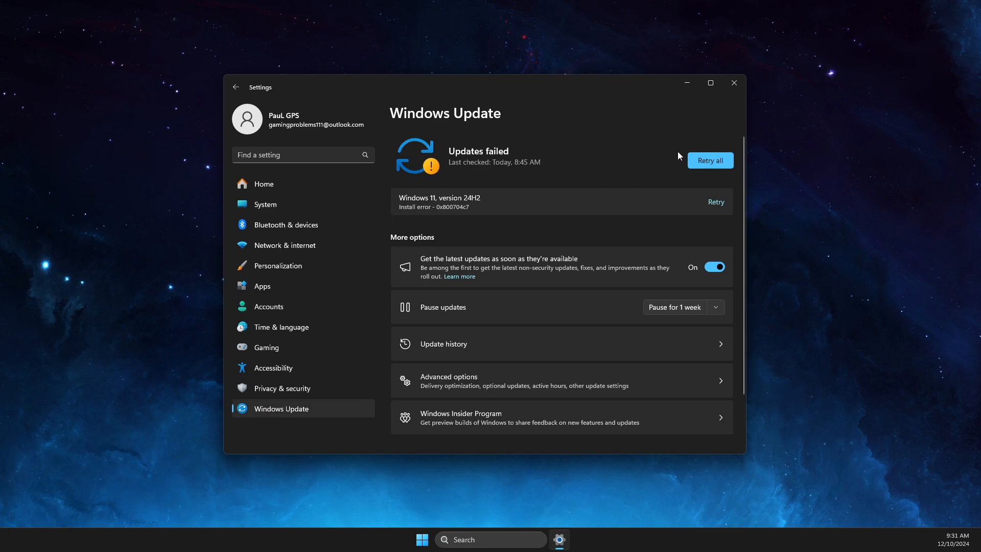
{"action": "left_click", "coordinate": [698, 159]}
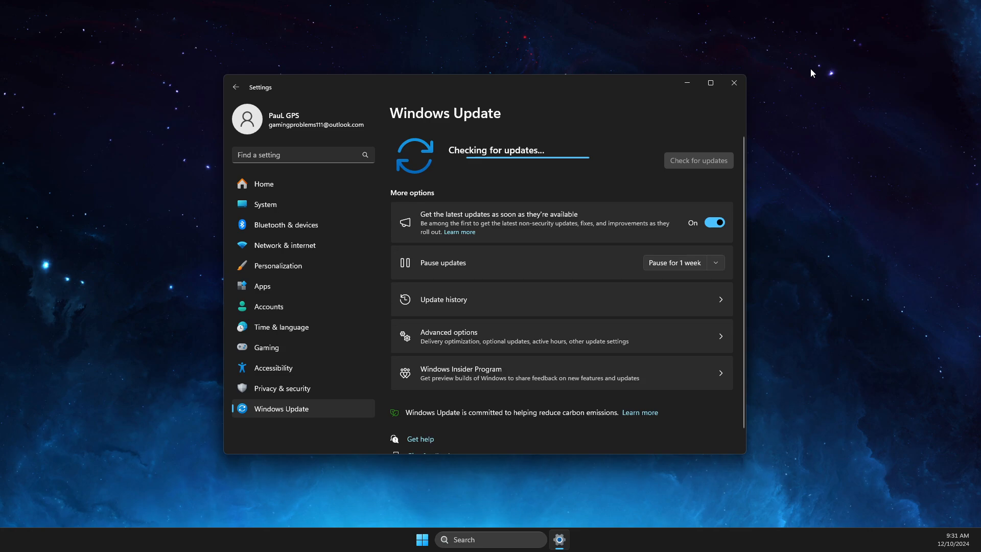
{"action": "left_click", "coordinate": [687, 82]}
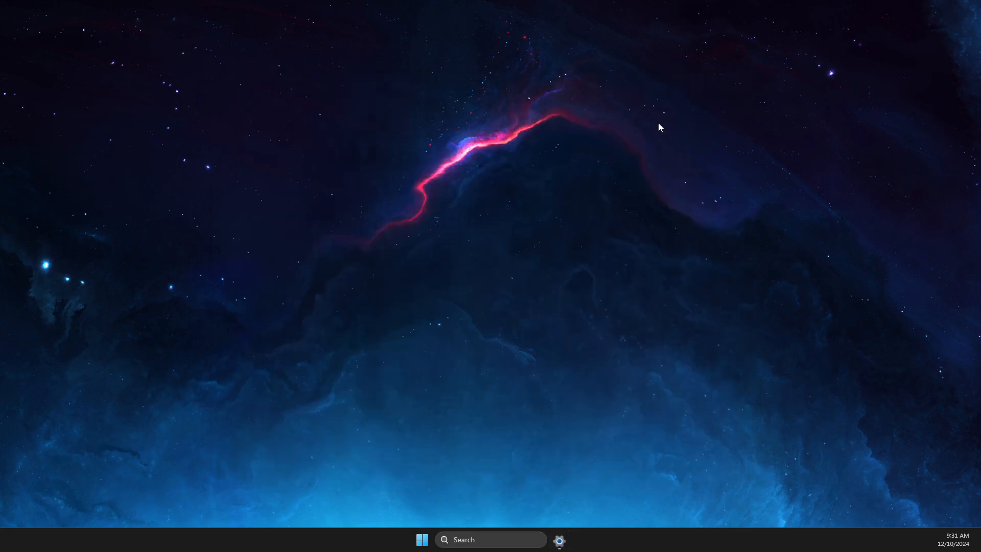
- Open the Services console and select the SysMain service
{"action": "left_click", "coordinate": [476, 539]}
{"action": "type", "text": "services"}
{"action": "left_click", "coordinate": [468, 229]}
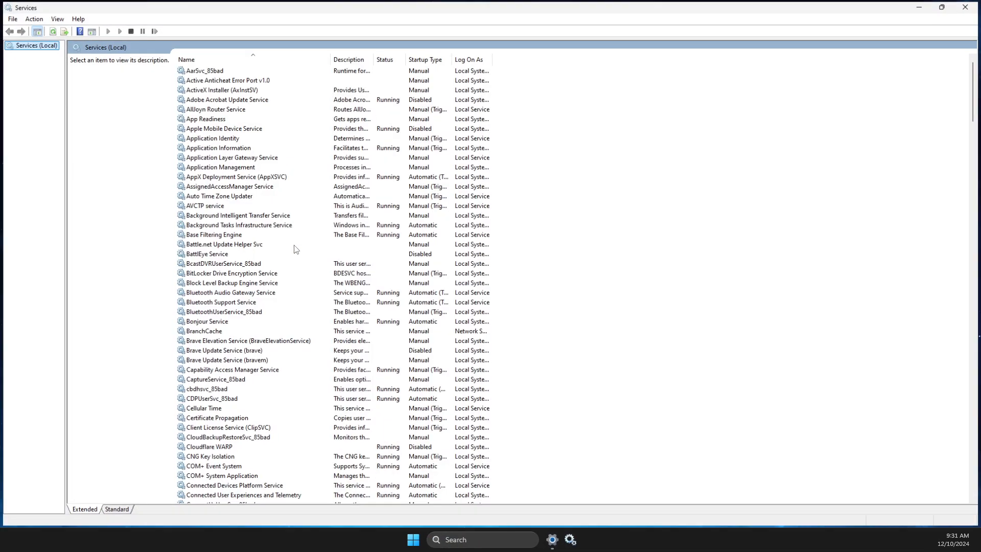
{"action": "left_click", "coordinate": [243, 244]}
{"action": "key", "text": "s"}
{"action": "key", "text": "s"}
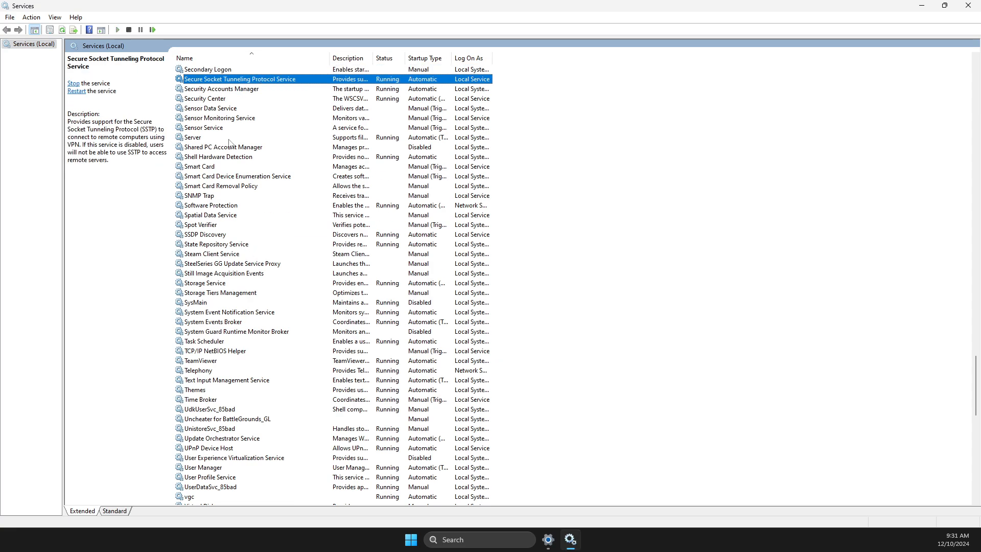
{"action": "key", "text": "Down"}
{"action": "key", "text": "Down"}
{"action": "key", "text": "Down"}
{"action": "key", "text": "Down"}
{"action": "key", "text": "Down"}
{"action": "key", "text": "Down"}
{"action": "key", "text": "Down"}
{"action": "key", "text": "Down"}
{"action": "key", "text": "Down"}
{"action": "key", "text": "Down"}
{"action": "key", "text": "Down"}
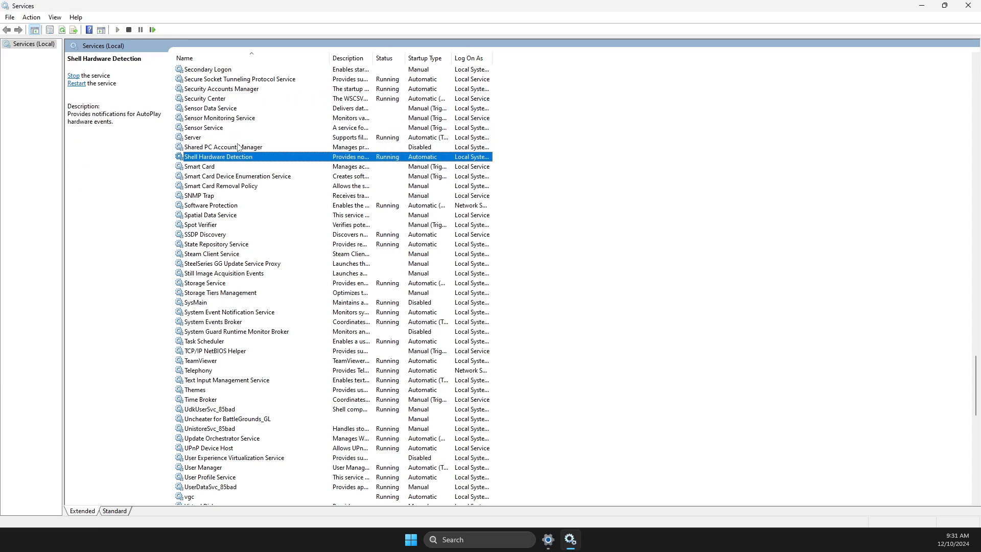
{"action": "key", "text": "Down"}
{"action": "key", "text": "Down"}
{"action": "key", "text": "Down"}
{"action": "key", "text": "Down"}
{"action": "key", "text": "Down"}
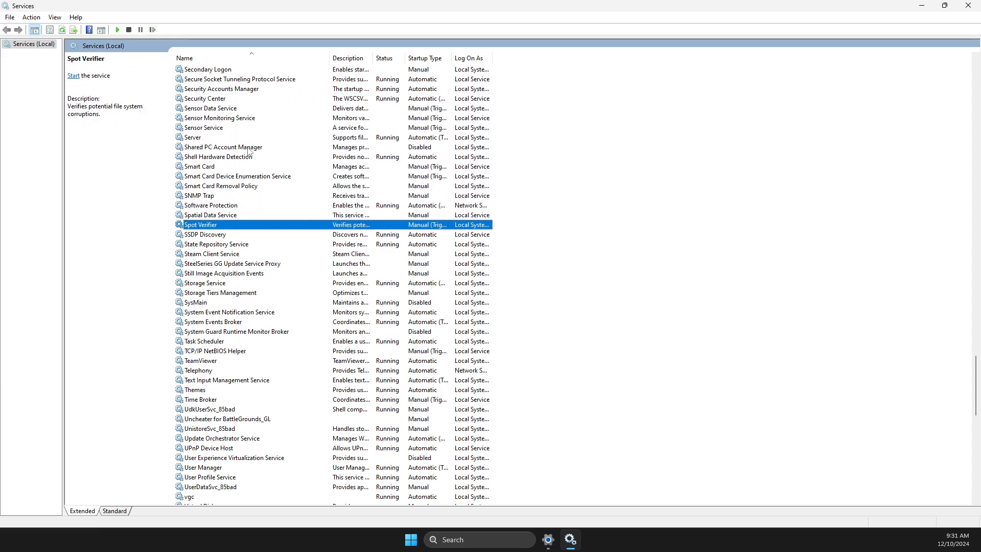
{"action": "key", "text": "Down"}
{"action": "key", "text": "Down"}
{"action": "key", "text": "Down"}
{"action": "key", "text": "Down"}
{"action": "key", "text": "Down"}
{"action": "key", "text": "Down"}
{"action": "key", "text": "Down"}
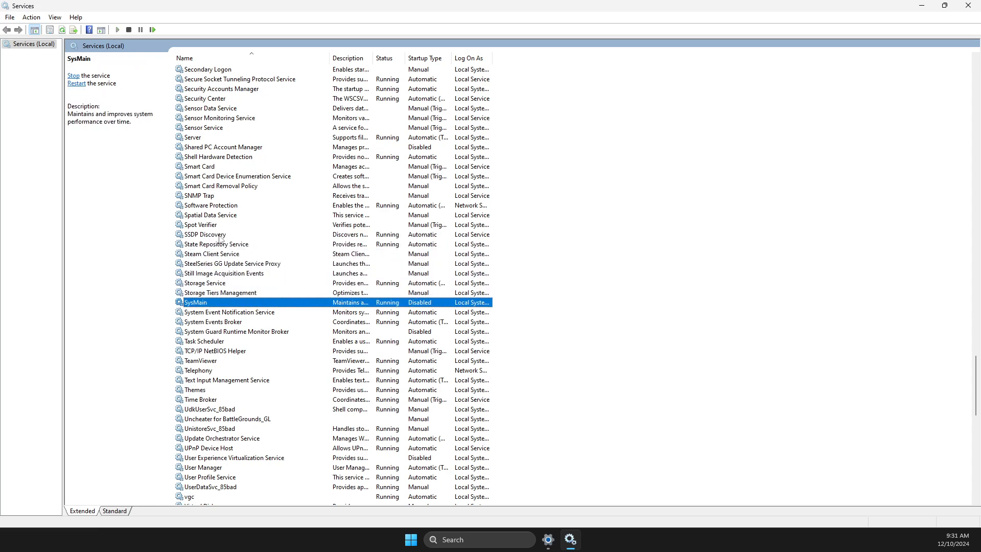
- Stop SysMain from its Properties, keeping startup type Disabled, then close Services
{"action": "right_click", "coordinate": [207, 307]}
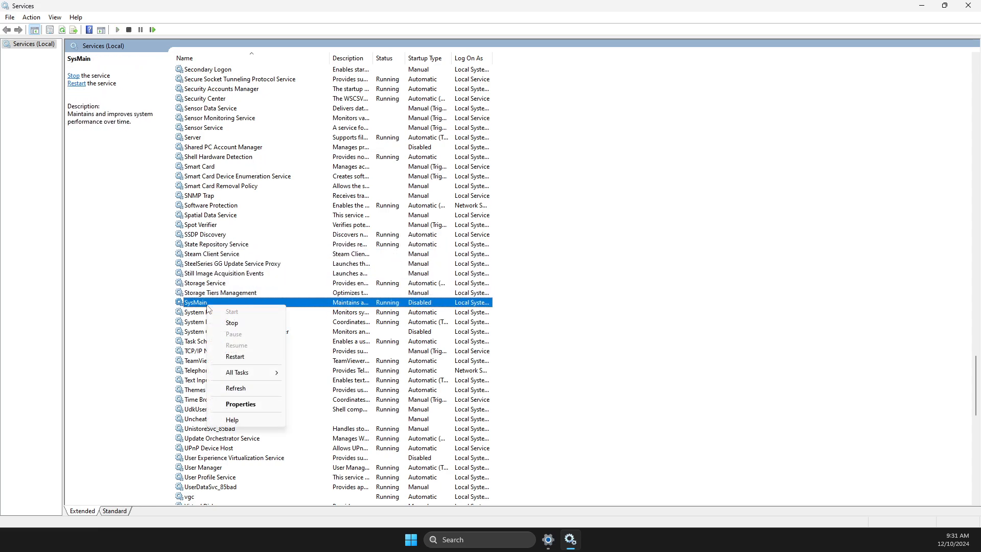
{"action": "left_click", "coordinate": [240, 404]}
{"action": "left_click", "coordinate": [466, 260]}
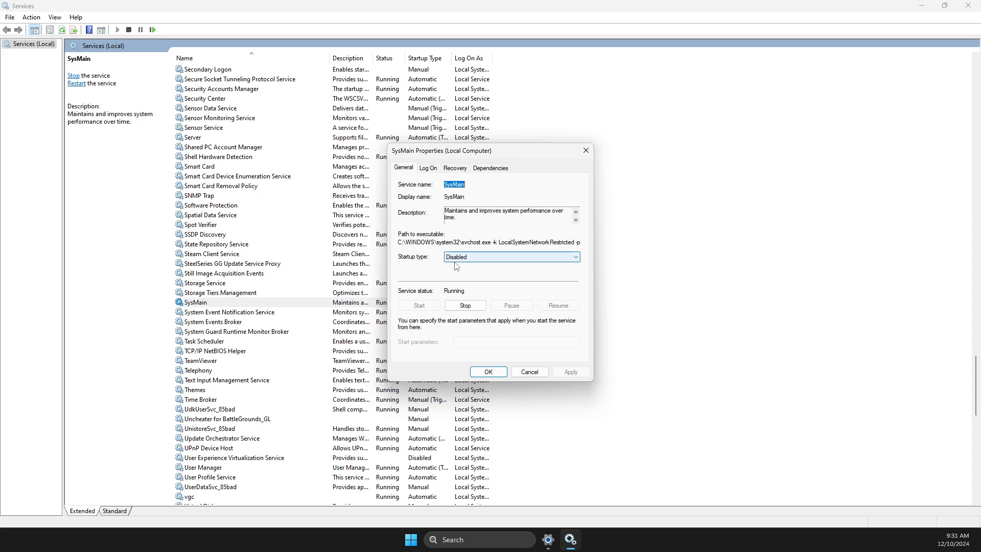
{"action": "left_click", "coordinate": [465, 306]}
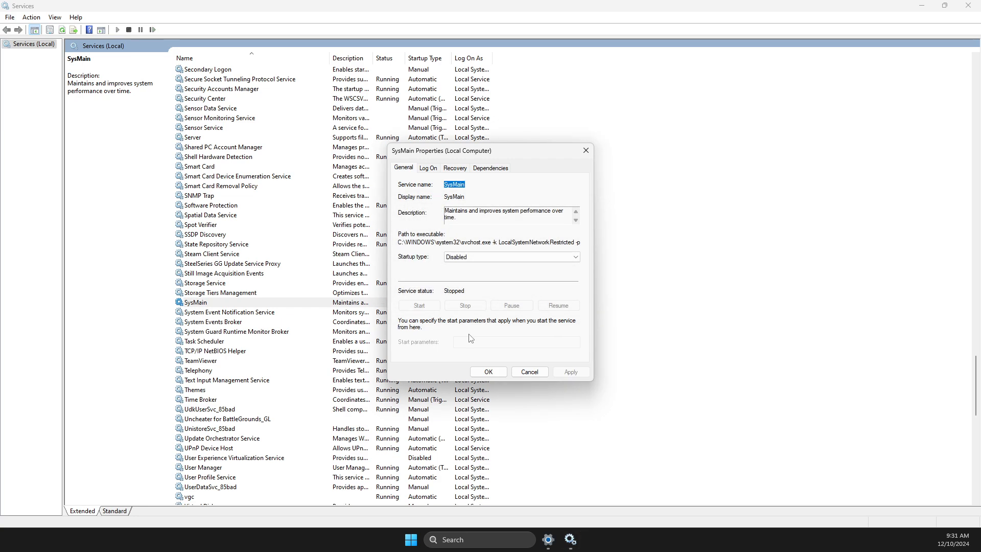
{"action": "left_click", "coordinate": [478, 373]}
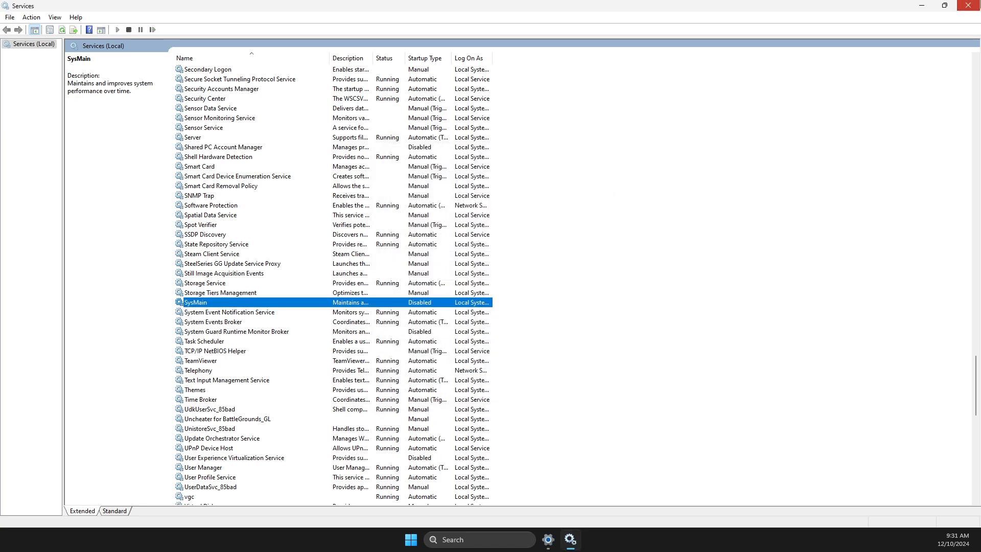
{"action": "left_click", "coordinate": [969, 6]}
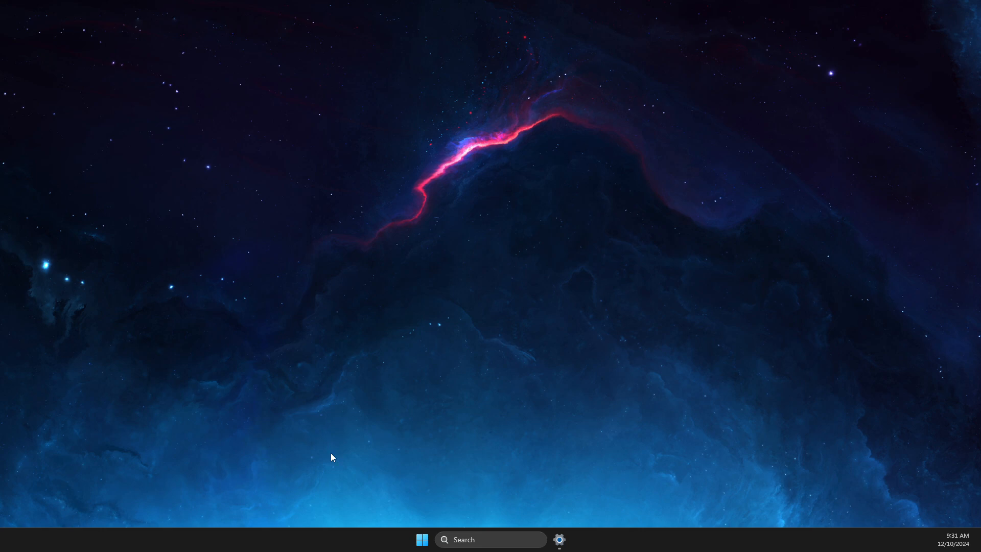
- Set Performance Options visual effects to 'Adjust for best performance', apply, and close System Properties
{"action": "left_click", "coordinate": [451, 544]}
{"action": "type", "text": "view ad"}
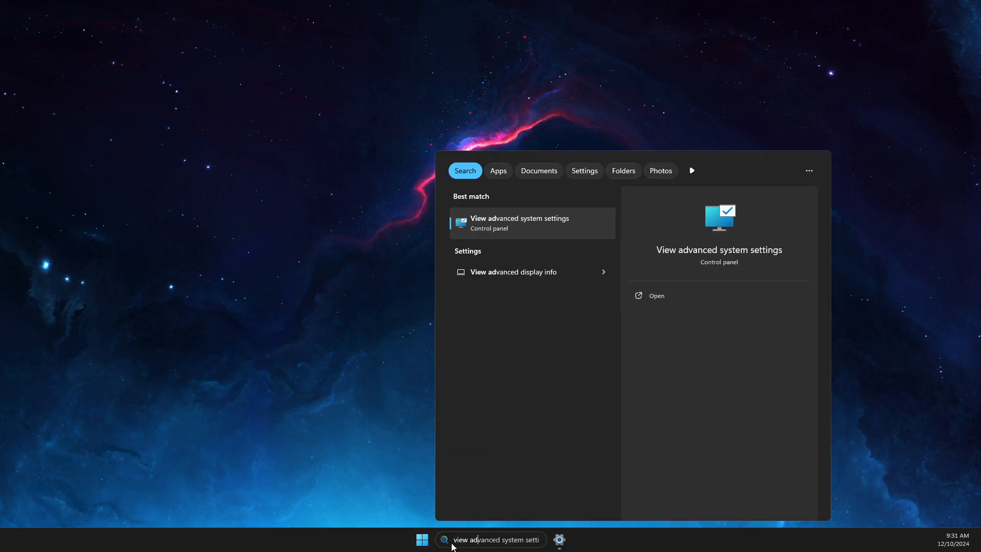
{"action": "left_click", "coordinate": [522, 225]}
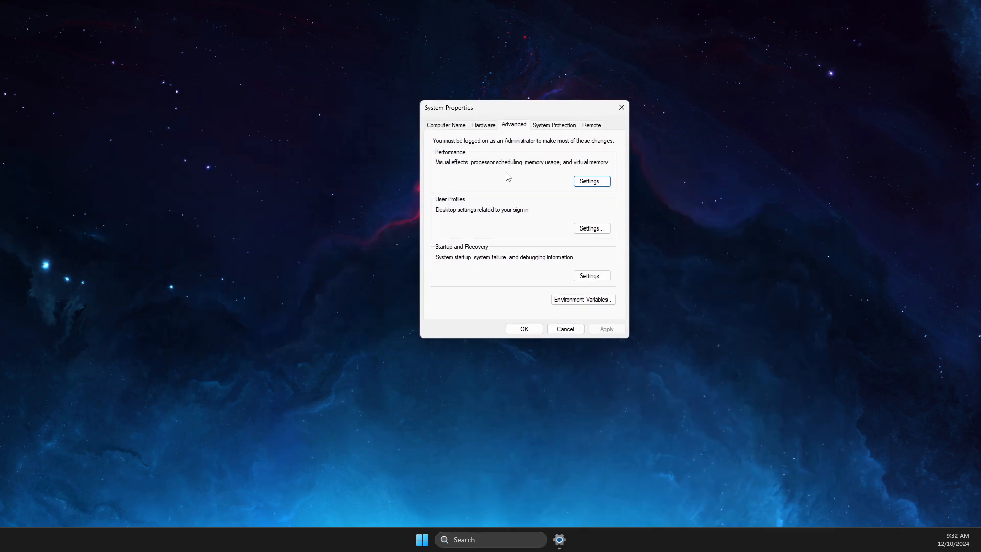
{"action": "left_click", "coordinate": [584, 183]}
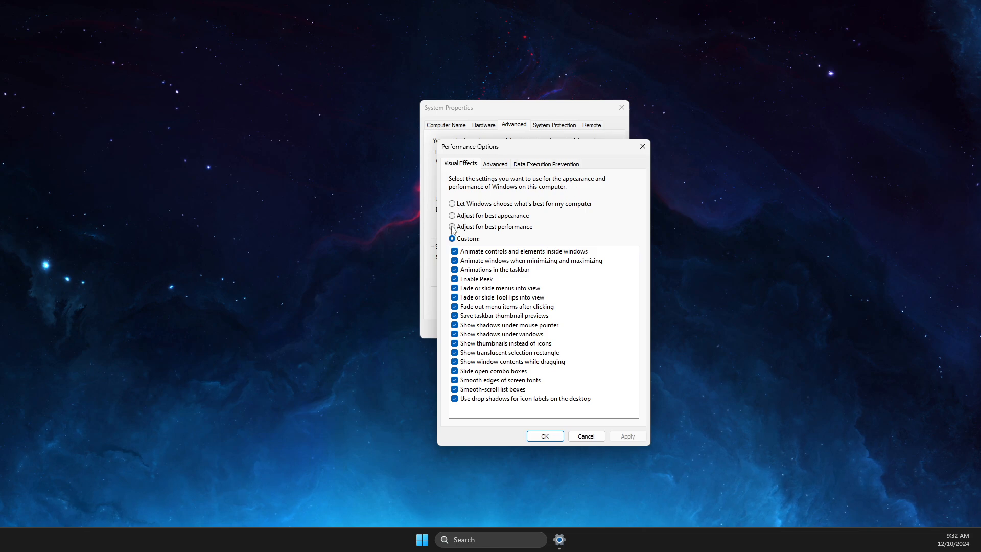
{"action": "left_click", "coordinate": [453, 227]}
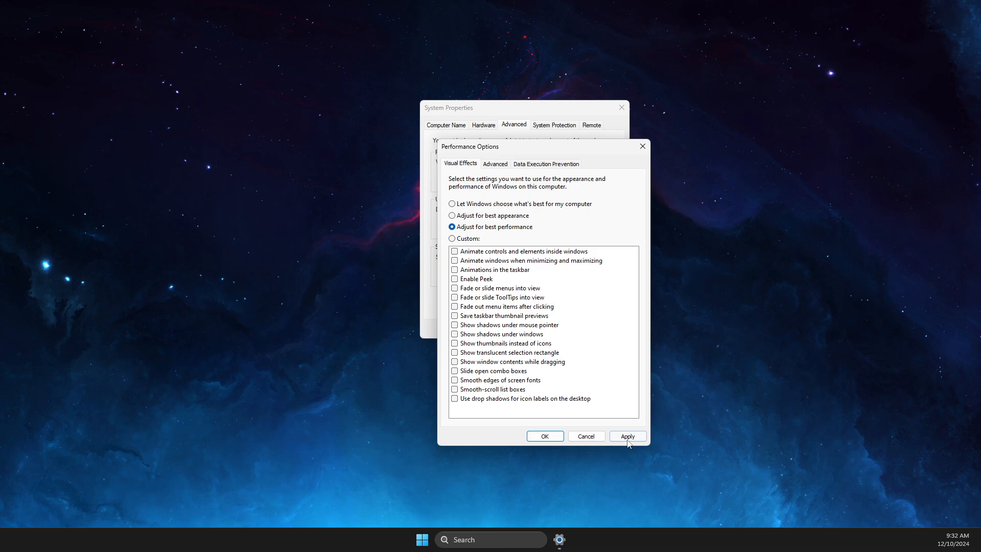
{"action": "left_click", "coordinate": [629, 437]}
{"action": "left_click", "coordinate": [546, 437]}
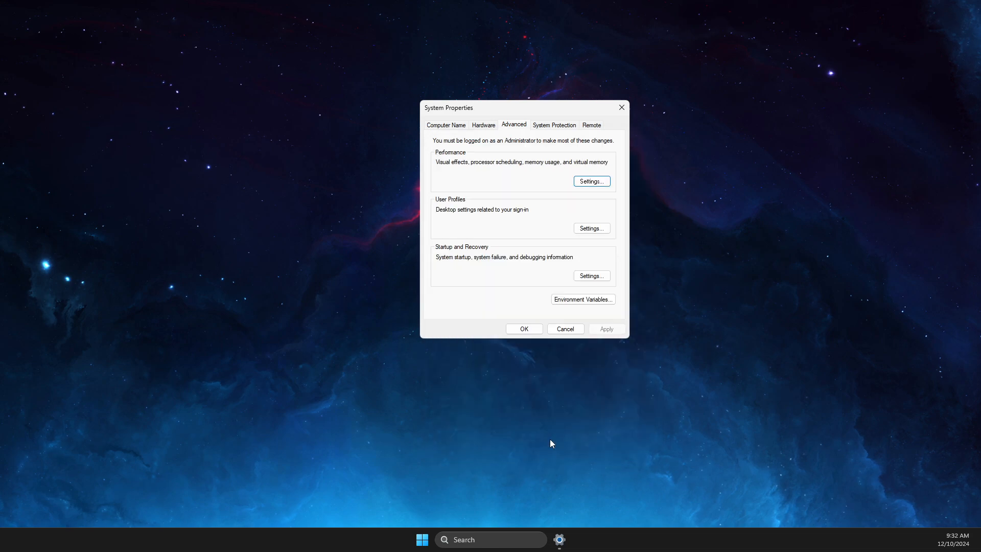
{"action": "left_click", "coordinate": [522, 333]}
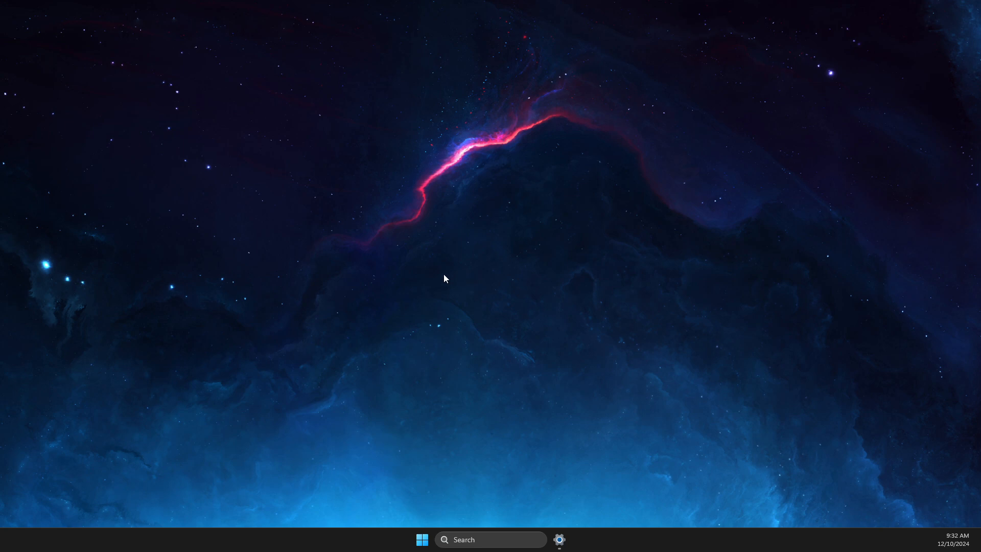
- Launch Task Manager and end the Razer Chroma Stream Server process
{"action": "left_click", "coordinate": [471, 540]}
{"action": "type", "text": "task manager"}
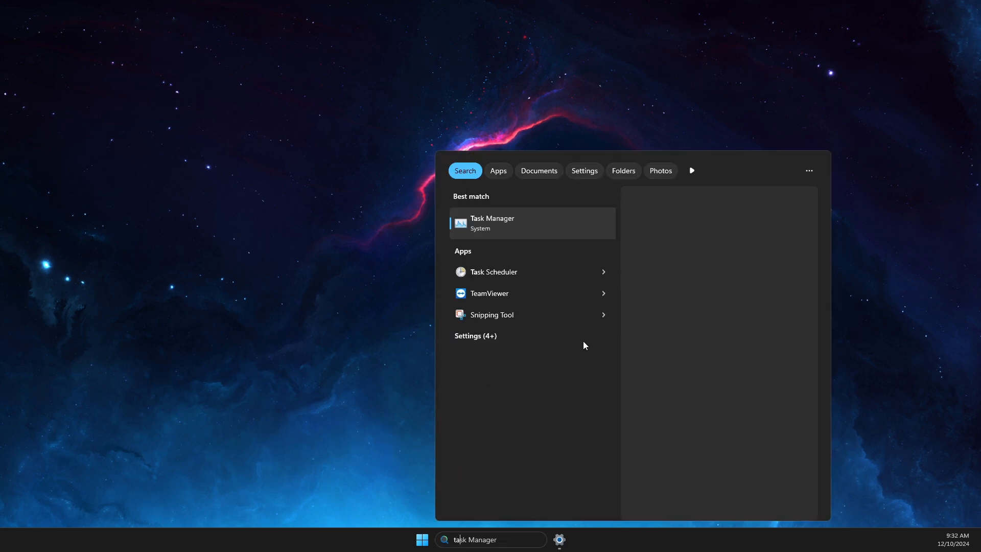
{"action": "left_click", "coordinate": [505, 228]}
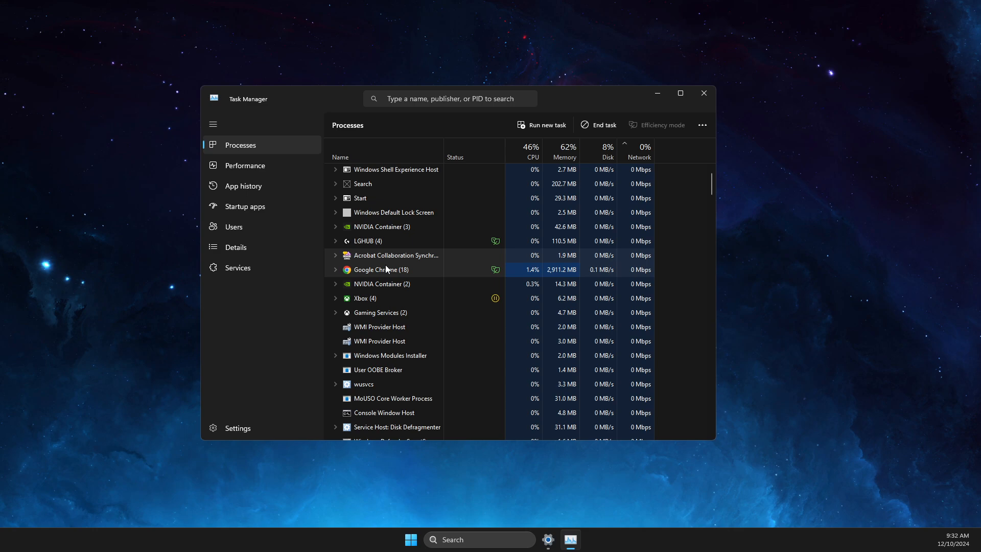
{"action": "scroll", "coordinate": [385, 265], "scroll_direction": "down", "scroll_amount": 3}
{"action": "scroll", "coordinate": [390, 275], "scroll_direction": "down", "scroll_amount": 3}
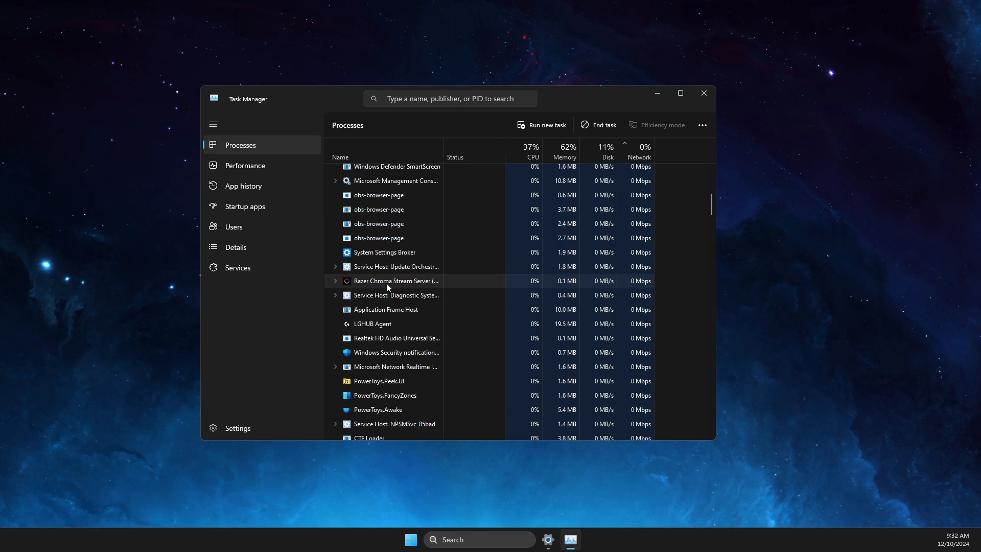
{"action": "left_click", "coordinate": [382, 282]}
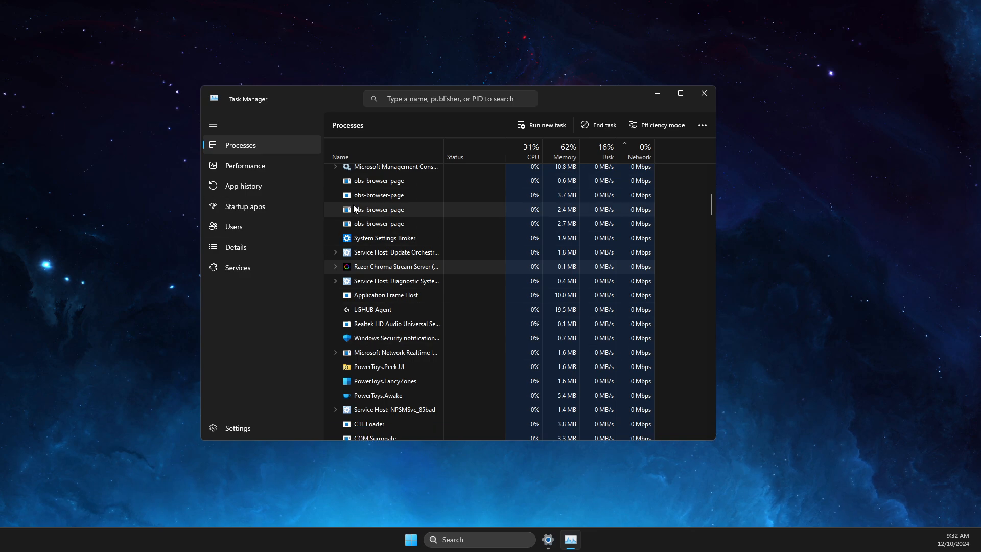
{"action": "right_click", "coordinate": [384, 271]}
{"action": "left_click", "coordinate": [429, 287]}
- End two of the Razer Chroma SDK Service Host processes
{"action": "scroll", "coordinate": [379, 298], "scroll_direction": "down", "scroll_amount": 5}
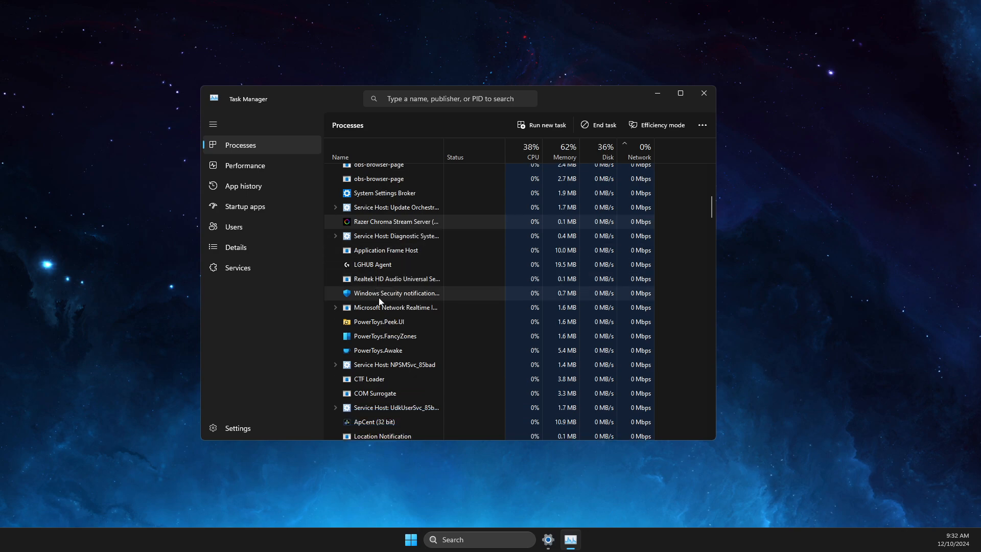
{"action": "scroll", "coordinate": [381, 301], "scroll_direction": "down", "scroll_amount": 5}
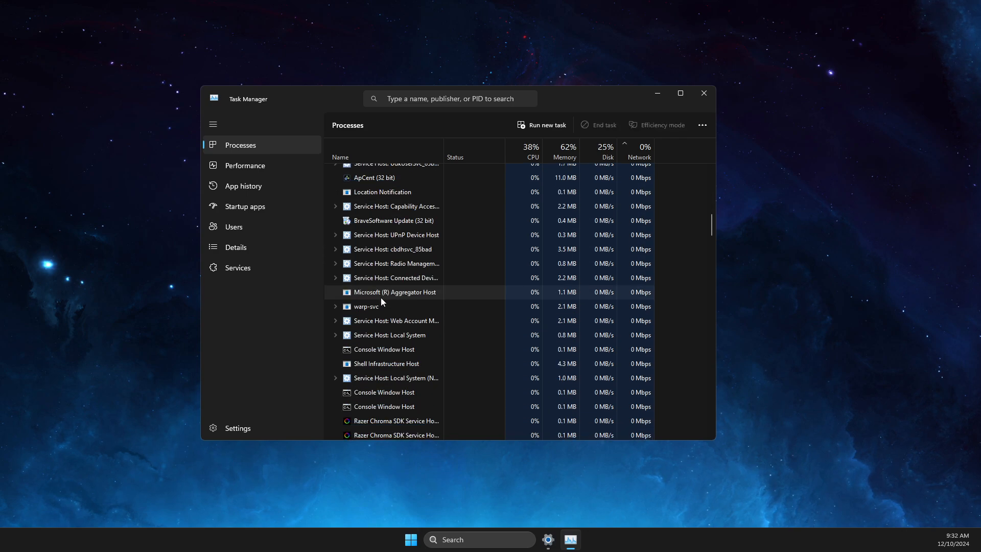
{"action": "left_click", "coordinate": [356, 378]}
{"action": "right_click", "coordinate": [357, 378]}
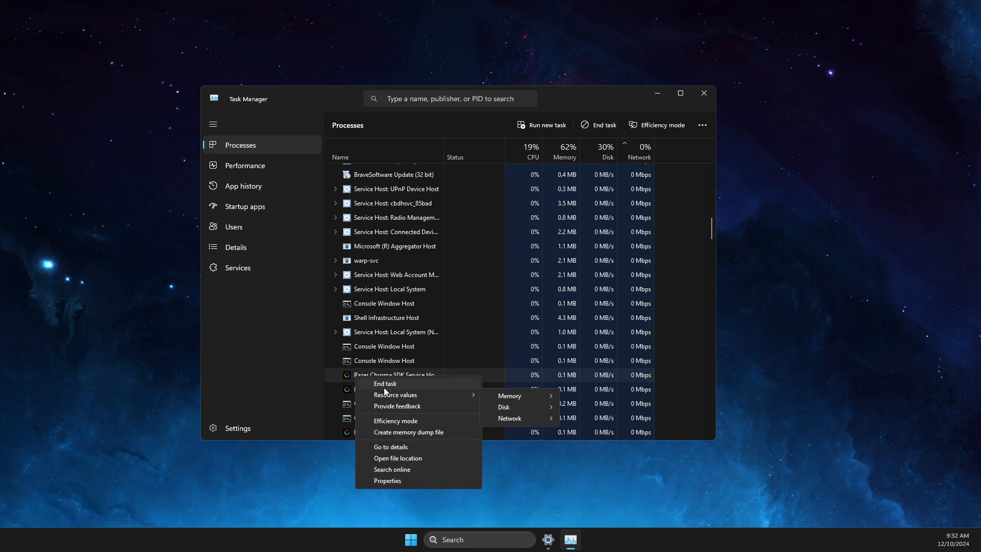
{"action": "left_click", "coordinate": [384, 391]}
{"action": "right_click", "coordinate": [383, 391]}
{"action": "left_click", "coordinate": [393, 397]}
{"action": "scroll", "coordinate": [389, 358], "scroll_direction": "down", "scroll_amount": 3}
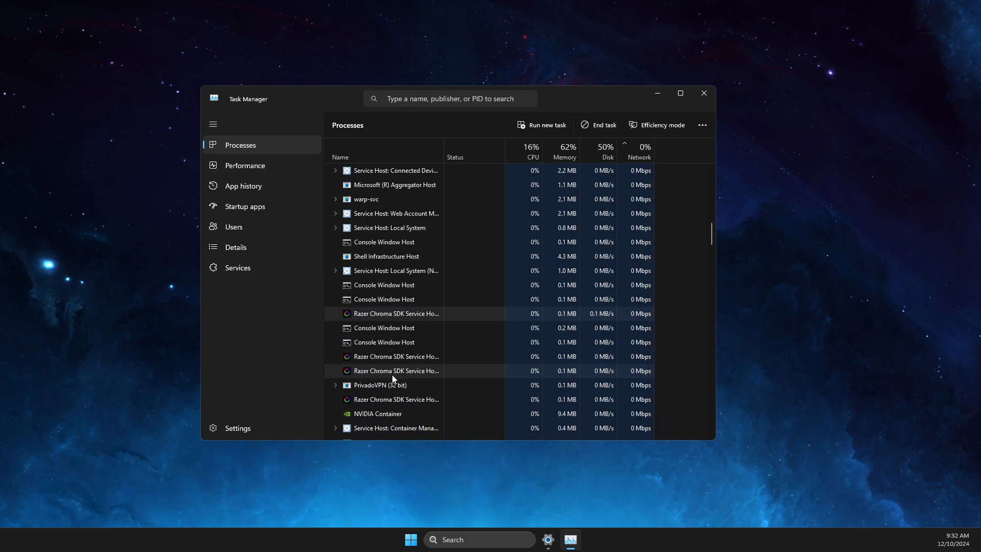
{"action": "right_click", "coordinate": [381, 313]}
{"action": "left_click", "coordinate": [393, 321]}
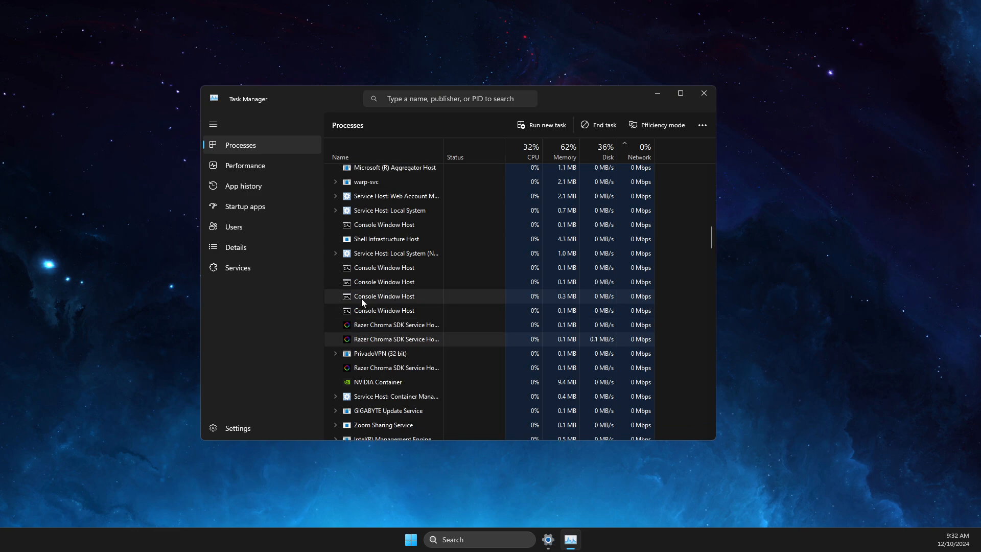
- Expand the PrivadoVPN (32 bit) group and end the remaining Razer Chroma process
{"action": "right_click", "coordinate": [372, 345]}
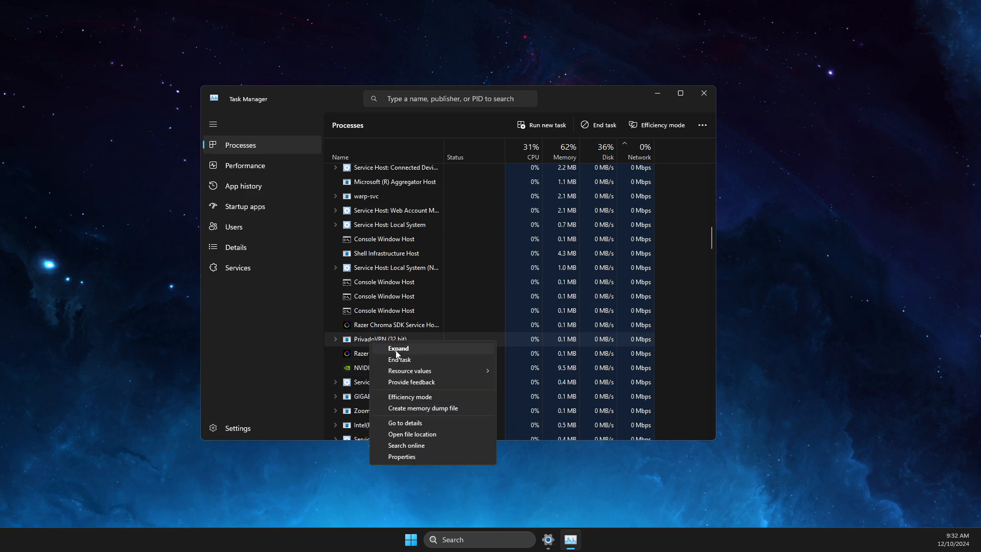
{"action": "left_click", "coordinate": [395, 351]}
{"action": "right_click", "coordinate": [386, 381]}
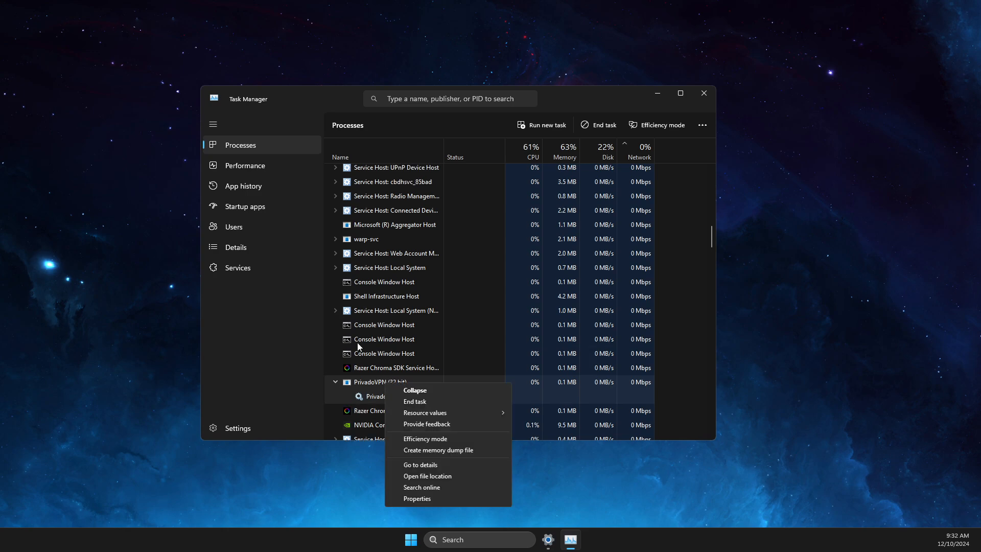
{"action": "left_click", "coordinate": [370, 367]}
{"action": "right_click", "coordinate": [370, 367]}
{"action": "left_click", "coordinate": [394, 375]}
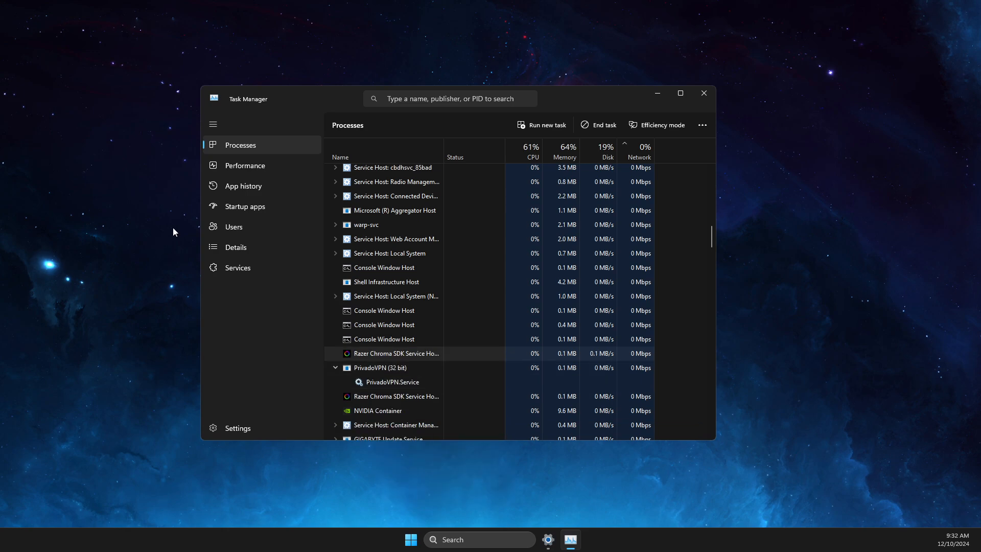
- Show the Startup apps page and inspect the Skype entry without changing it
{"action": "left_click", "coordinate": [243, 207]}
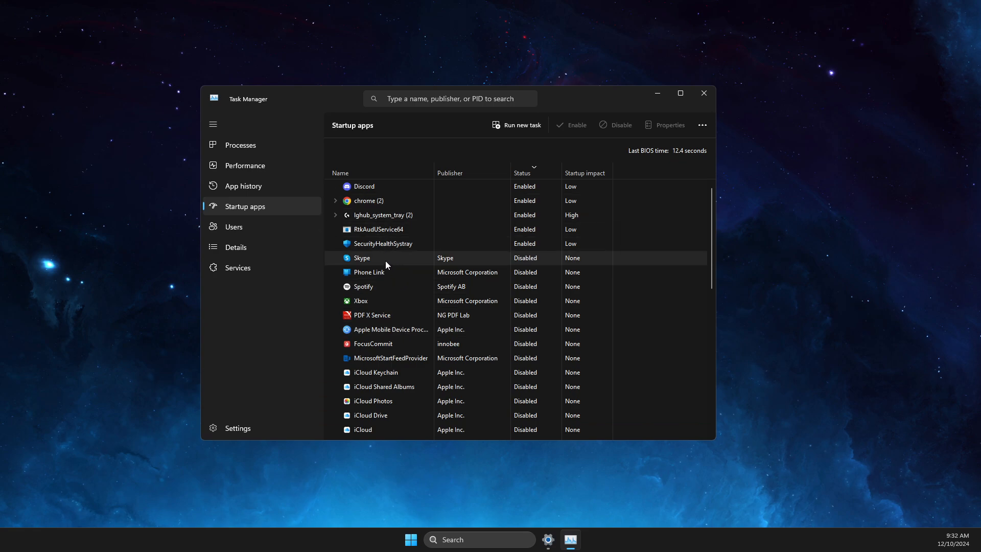
{"action": "right_click", "coordinate": [526, 262]}
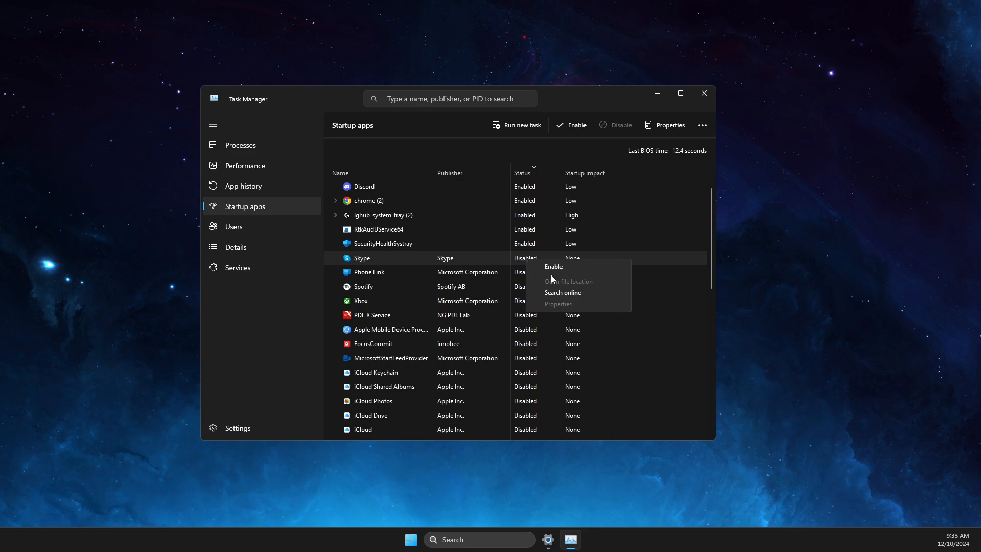
{"action": "left_click", "coordinate": [431, 257]}
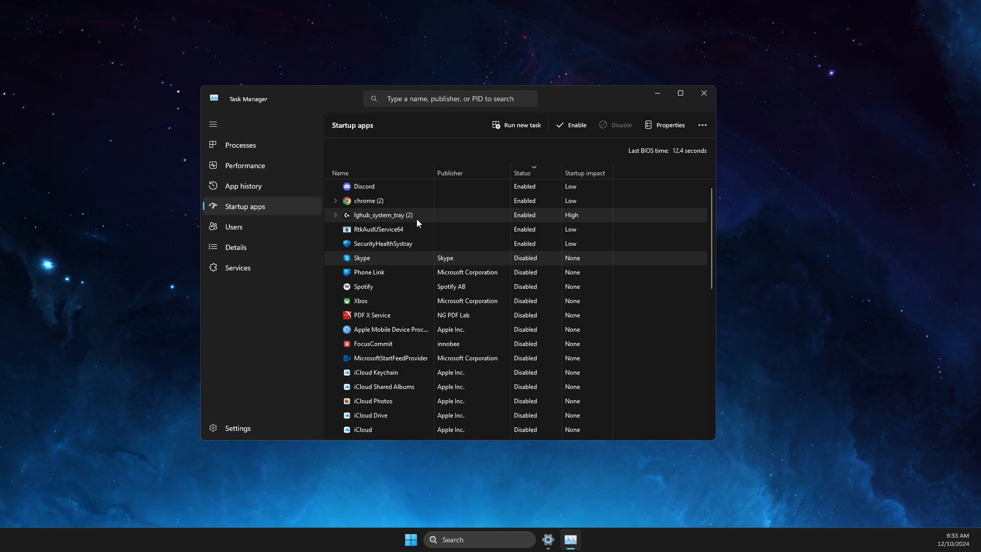
- Review the rest of the startup list, leaving EpicGamesLauncher disabled
{"action": "scroll", "coordinate": [398, 338], "scroll_direction": "down", "scroll_amount": 1}
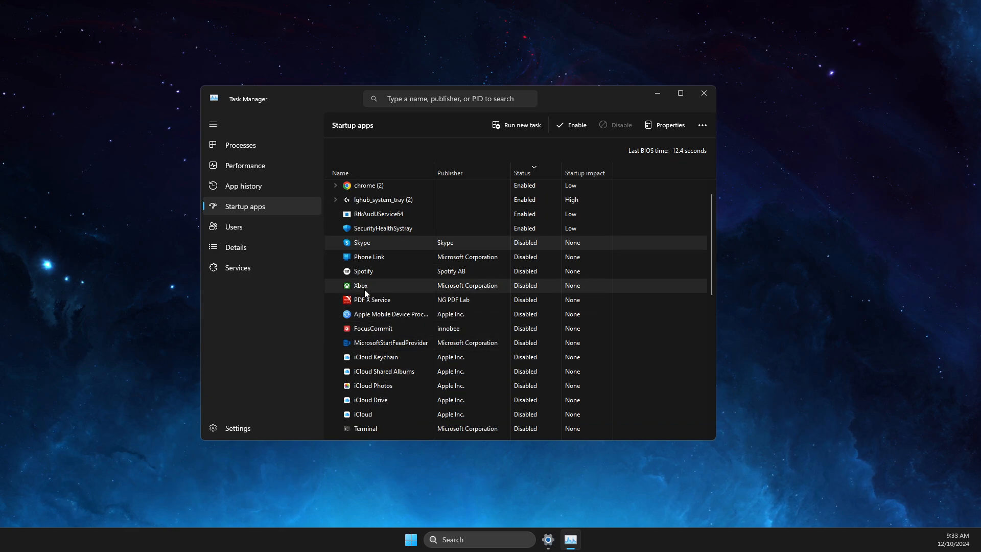
{"action": "scroll", "coordinate": [388, 283], "scroll_direction": "down", "scroll_amount": 4}
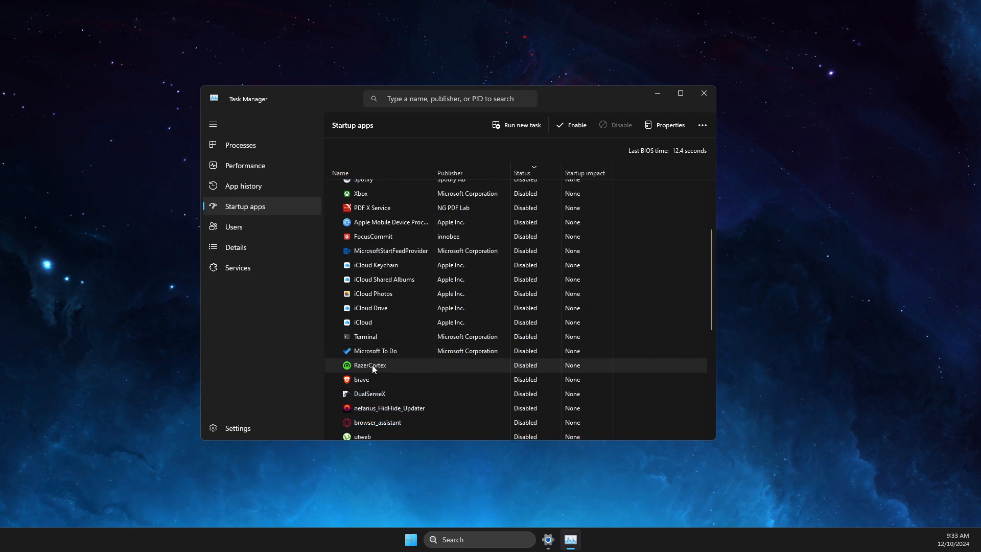
{"action": "scroll", "coordinate": [372, 365], "scroll_direction": "down", "scroll_amount": 4}
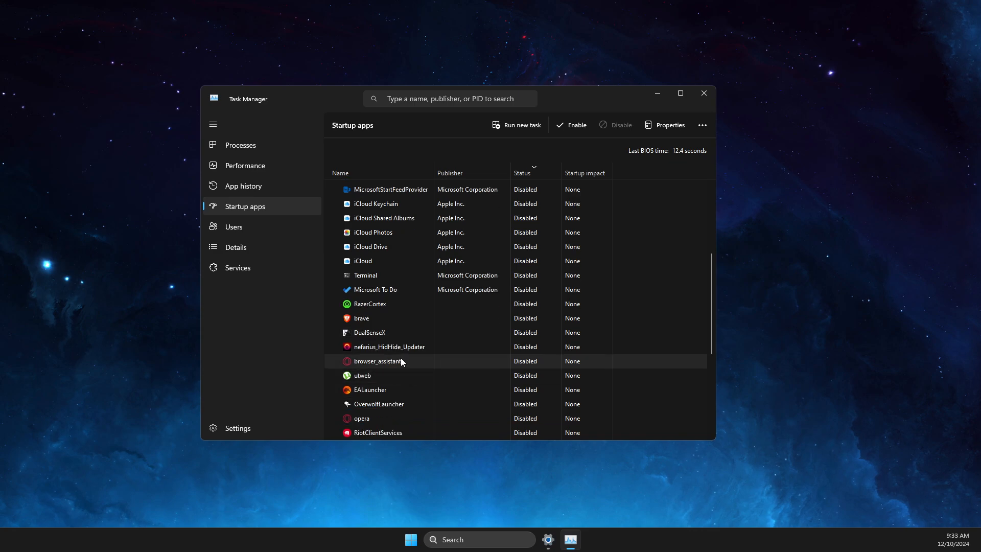
{"action": "scroll", "coordinate": [401, 360], "scroll_direction": "down", "scroll_amount": 3}
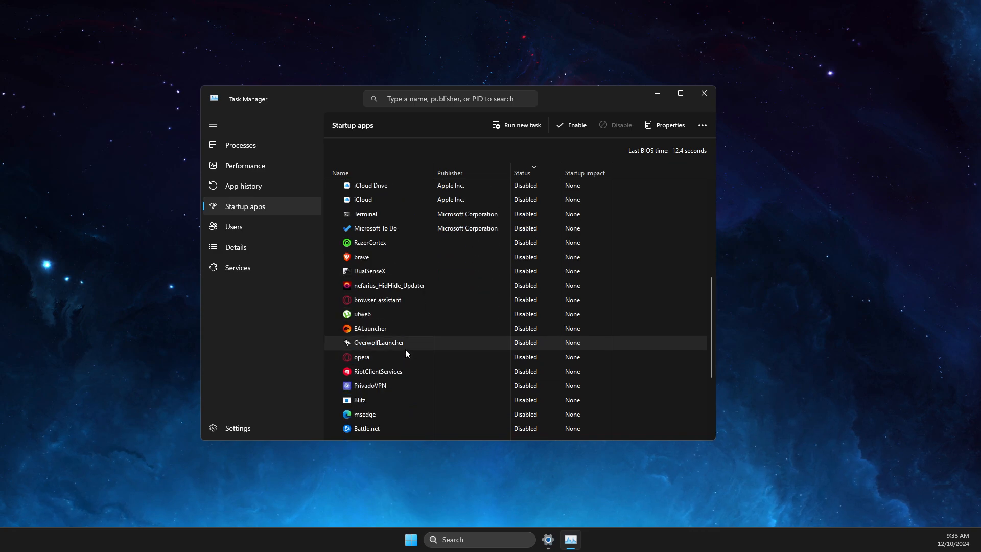
{"action": "scroll", "coordinate": [403, 368], "scroll_direction": "down", "scroll_amount": 3}
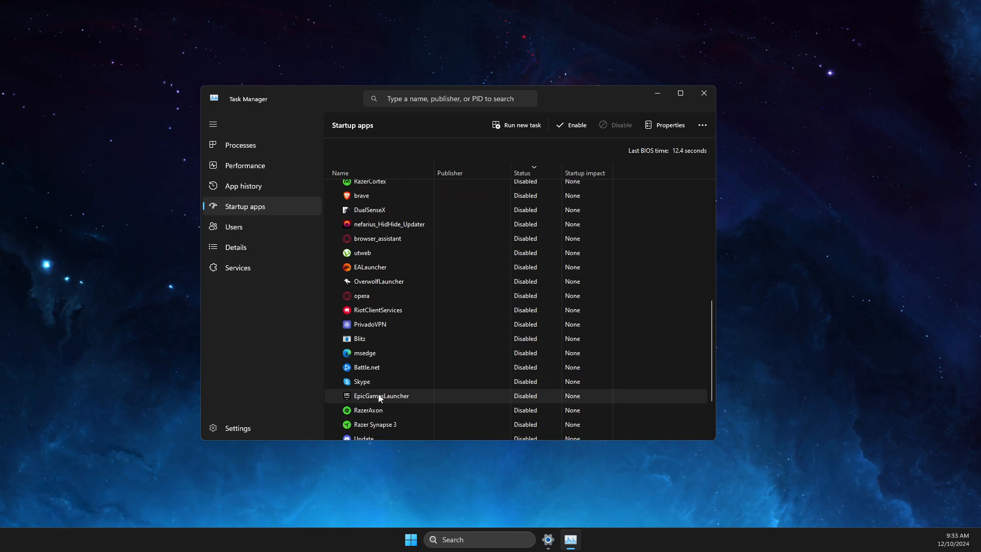
{"action": "scroll", "coordinate": [380, 399], "scroll_direction": "down", "scroll_amount": 2}
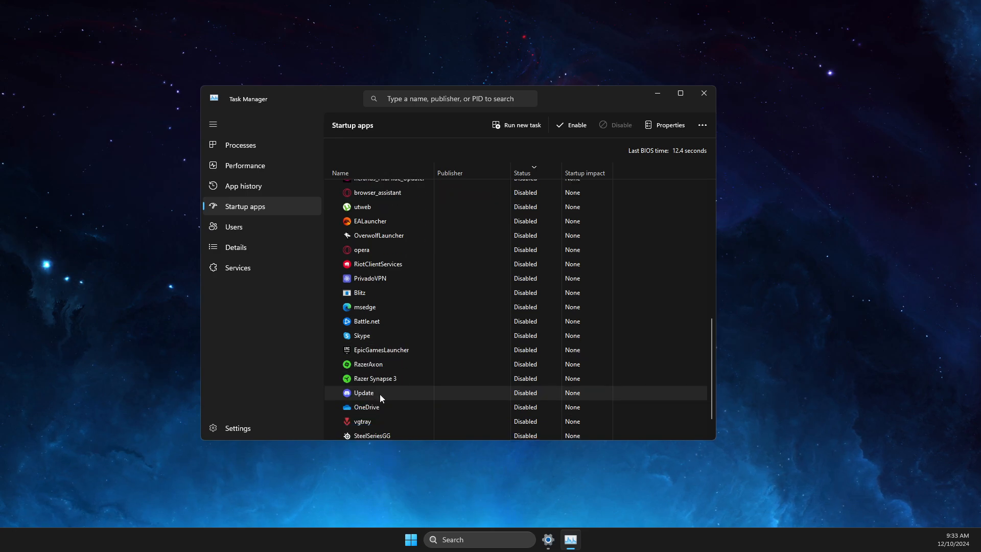
{"action": "right_click", "coordinate": [382, 350]}
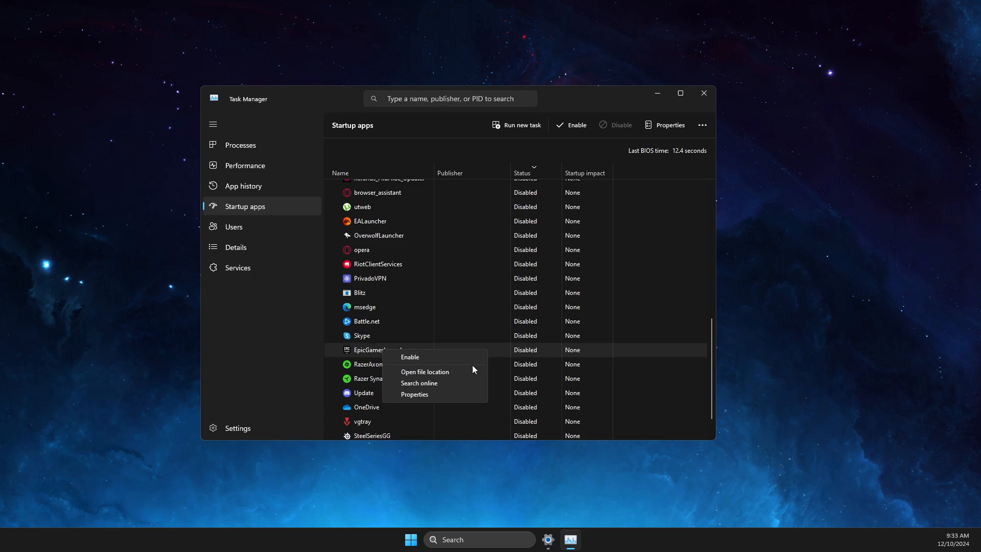
{"action": "left_click", "coordinate": [524, 352]}
{"action": "scroll", "coordinate": [401, 358], "scroll_direction": "down", "scroll_amount": 2}
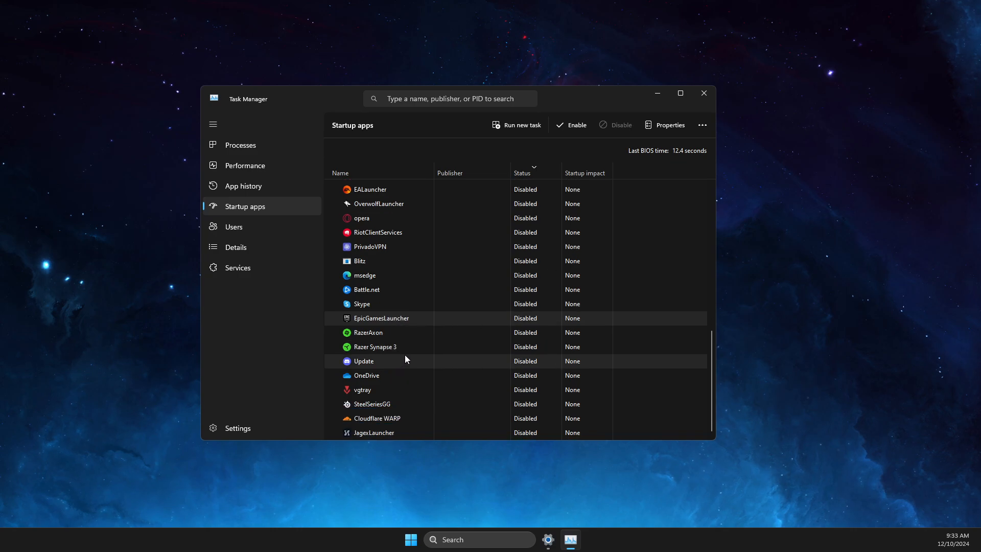
{"action": "scroll", "coordinate": [399, 373], "scroll_direction": "up", "scroll_amount": 10}
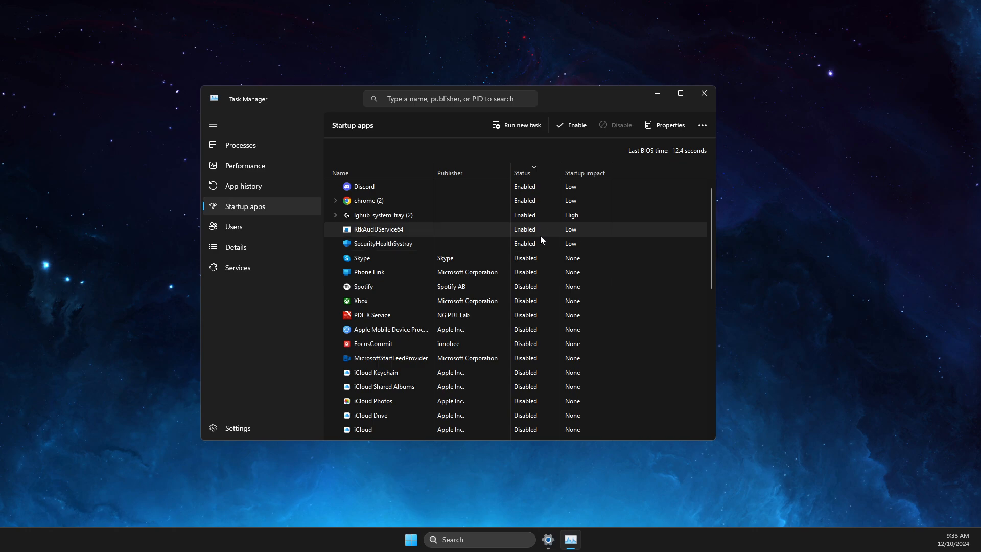
- Close Task Manager, open System Configuration, and hide all Microsoft services
{"action": "left_click", "coordinate": [707, 98]}
{"action": "left_click", "coordinate": [501, 536]}
{"action": "type", "text": "system"}
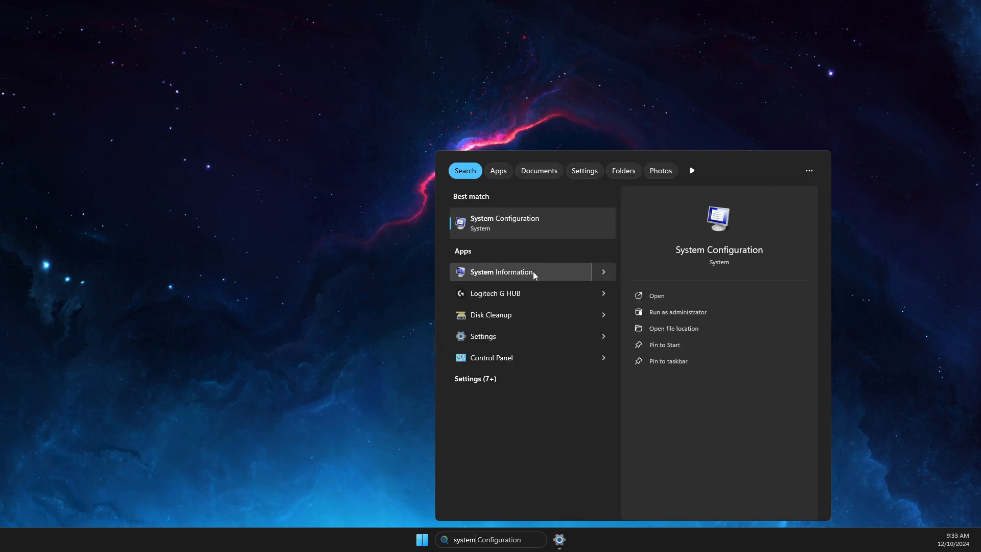
{"action": "left_click", "coordinate": [514, 224]}
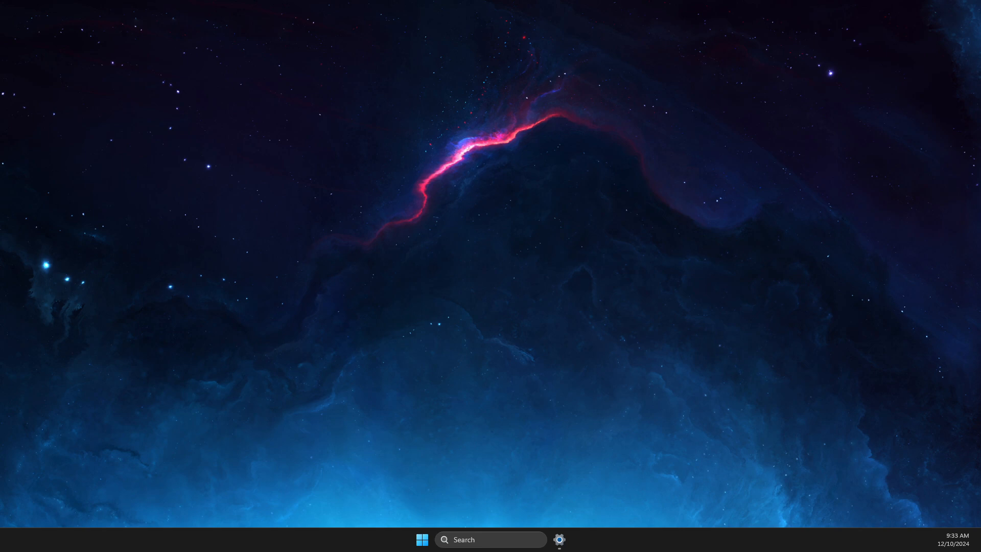
{"action": "left_click", "coordinate": [425, 188]}
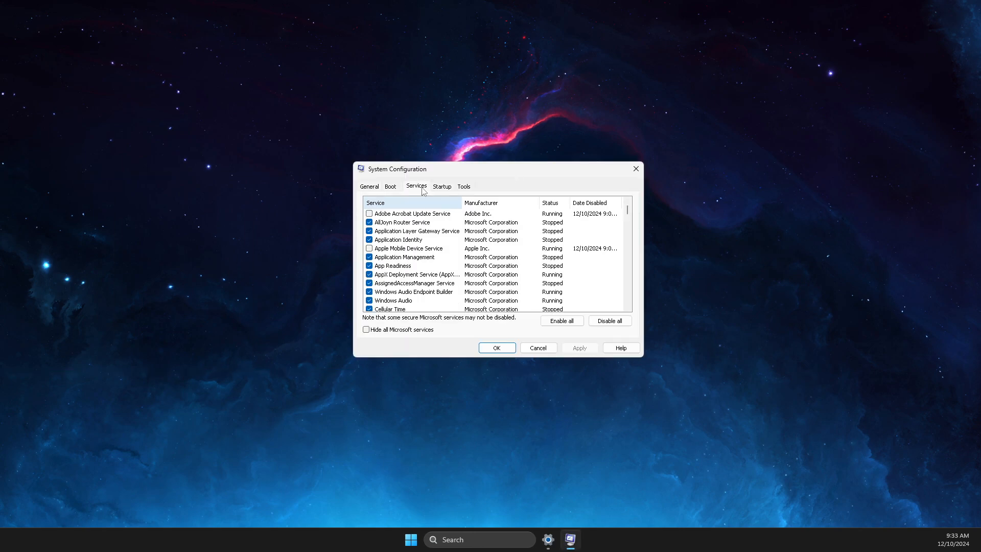
{"action": "left_click", "coordinate": [367, 331]}
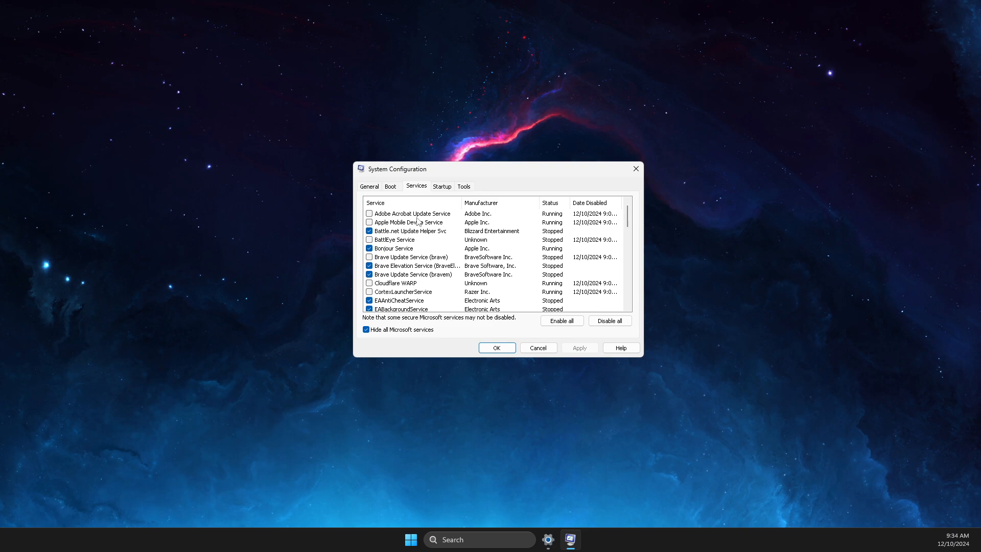
- Review the third-party services, including Adobe Acrobat Update Service, and confirm with OK
{"action": "left_click", "coordinate": [370, 214]}
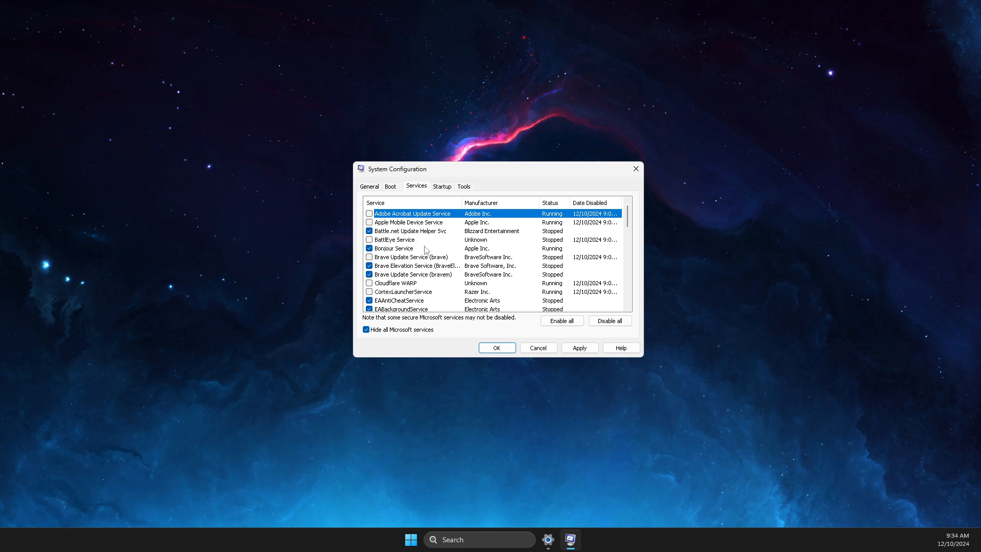
{"action": "scroll", "coordinate": [426, 251], "scroll_direction": "down", "scroll_amount": 1}
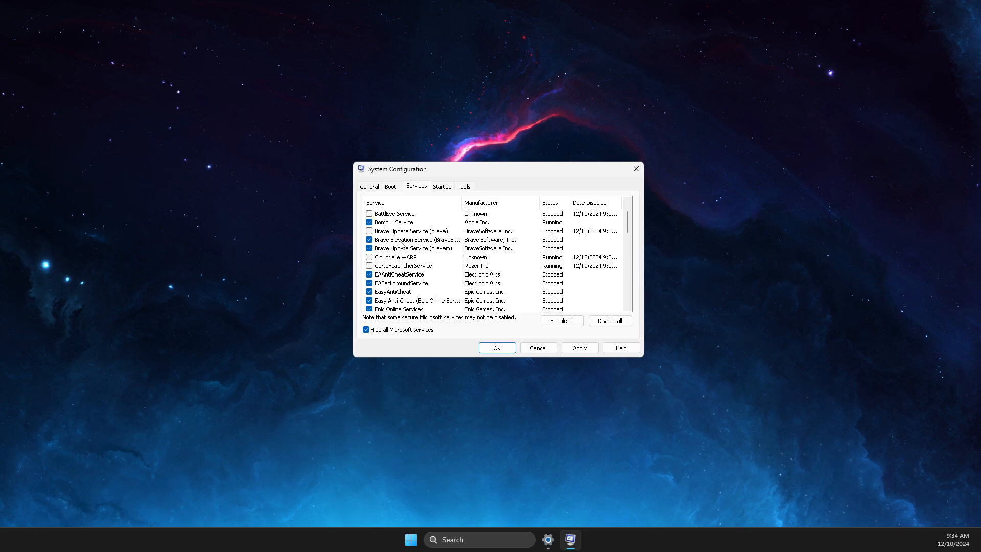
{"action": "scroll", "coordinate": [406, 246], "scroll_direction": "down", "scroll_amount": 1}
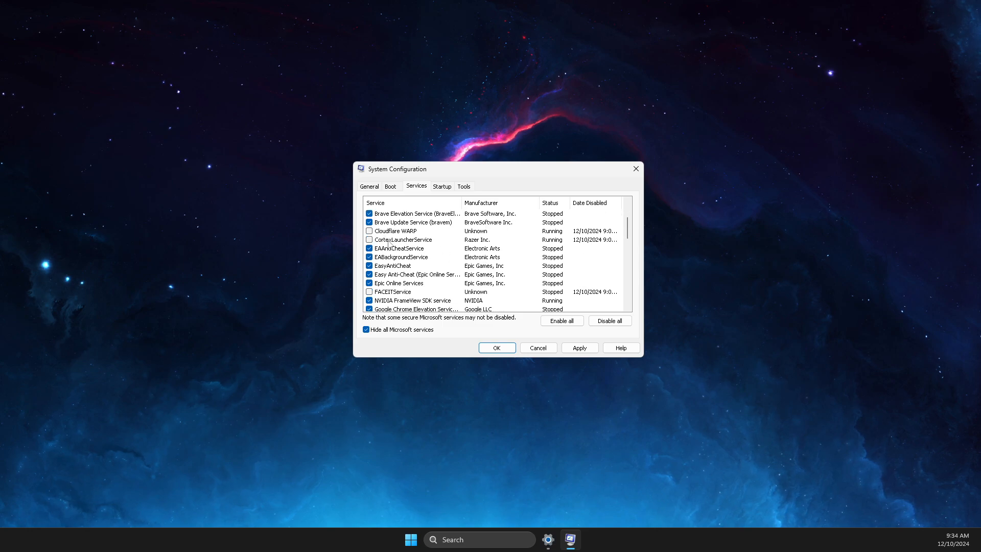
{"action": "scroll", "coordinate": [403, 259], "scroll_direction": "down", "scroll_amount": 2}
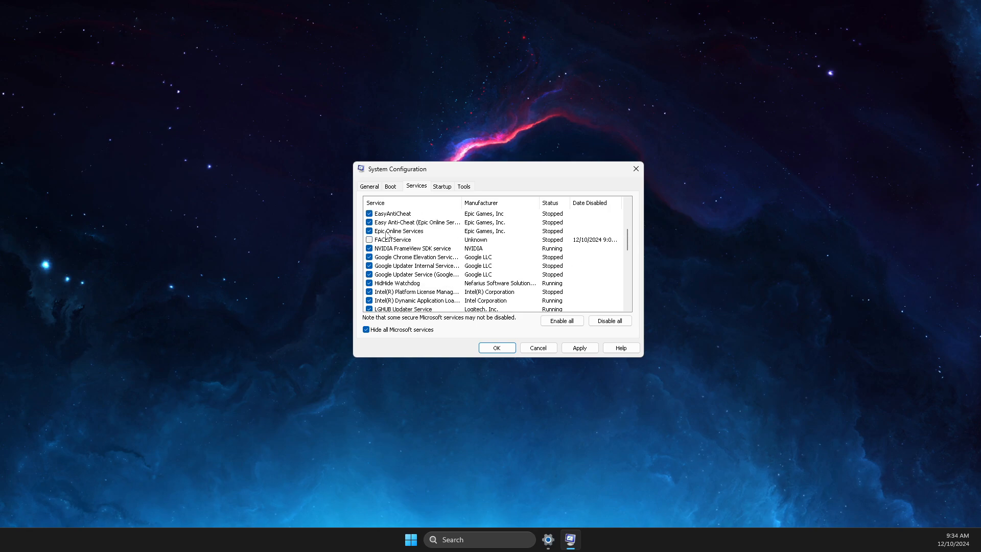
{"action": "scroll", "coordinate": [413, 247], "scroll_direction": "down", "scroll_amount": 5}
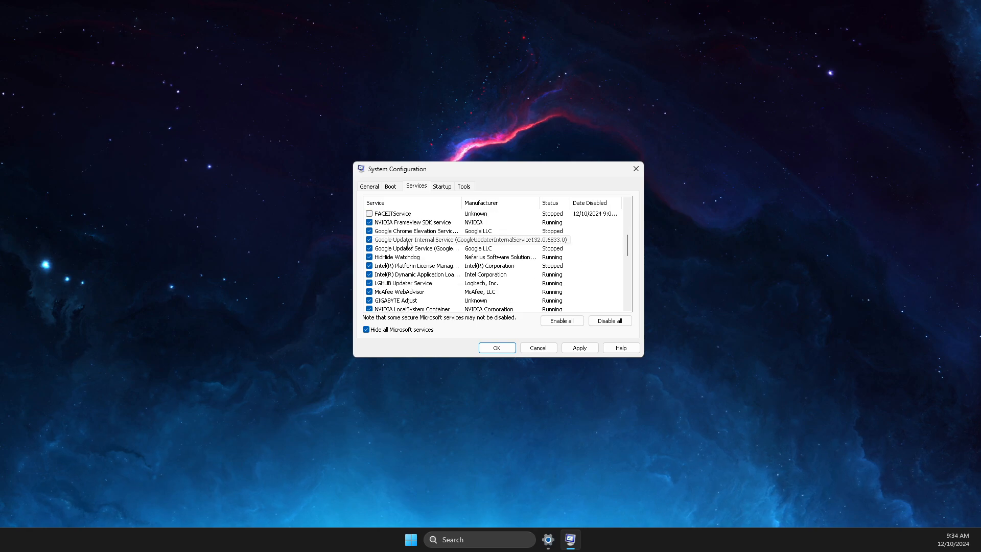
{"action": "scroll", "coordinate": [413, 247], "scroll_direction": "down", "scroll_amount": 3}
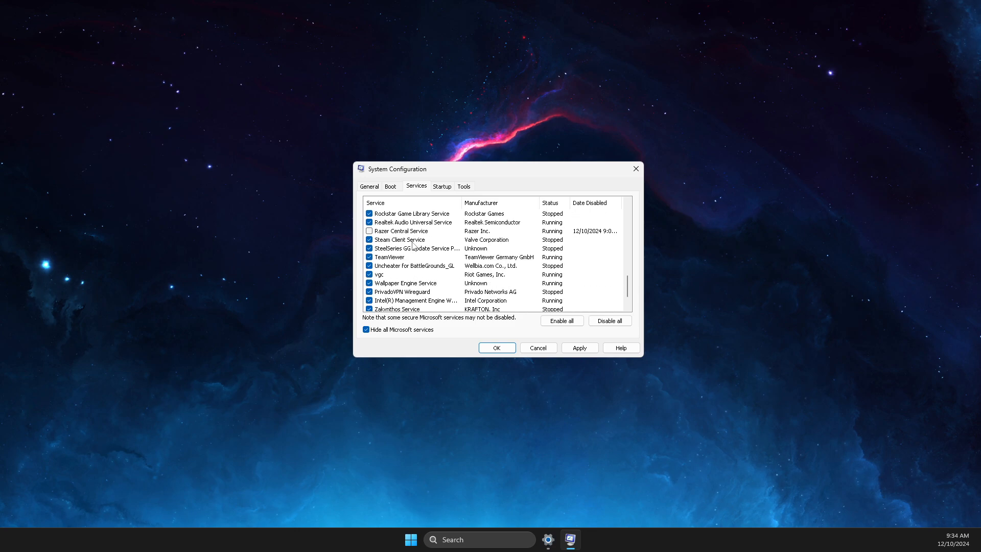
{"action": "scroll", "coordinate": [398, 310], "scroll_direction": "down", "scroll_amount": 1}
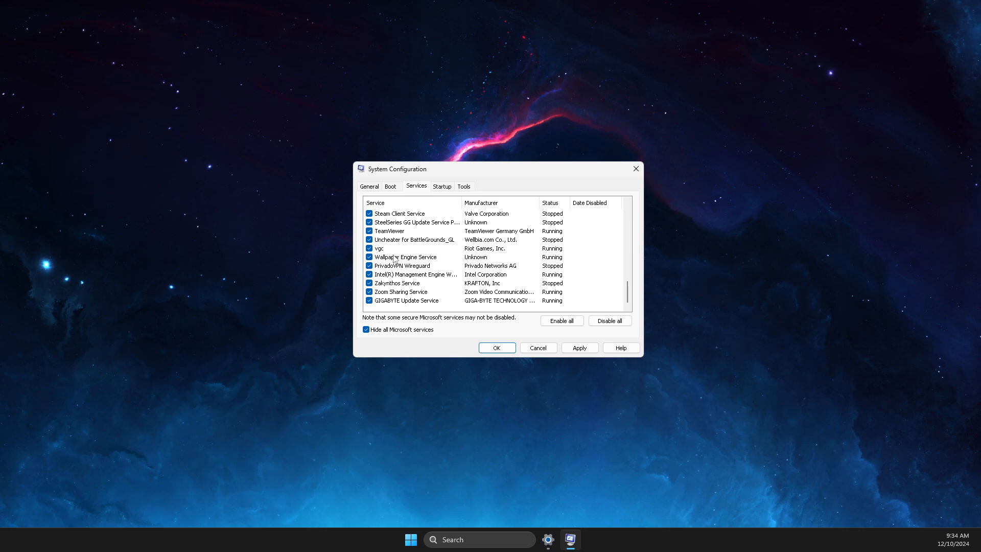
{"action": "left_click", "coordinate": [496, 348]}
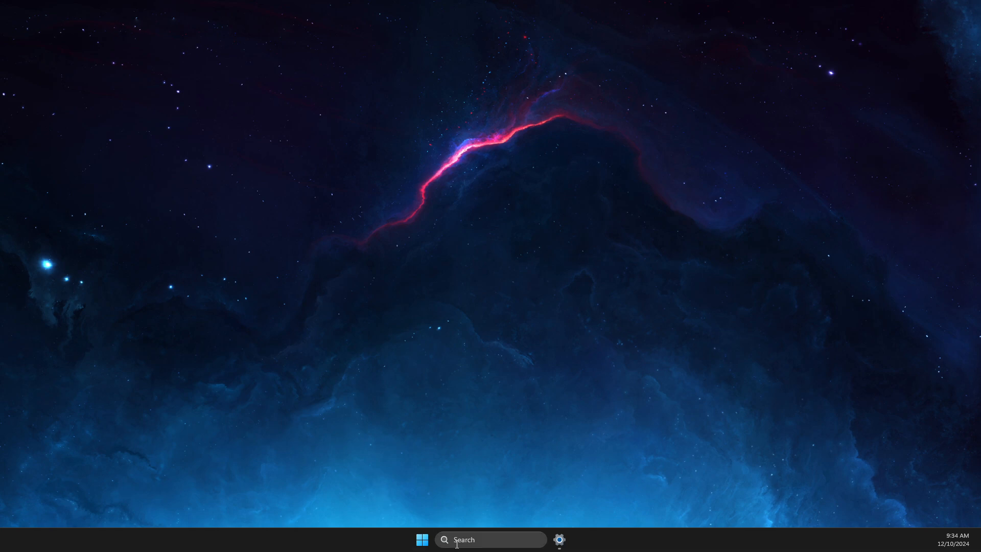
{"action": "left_click", "coordinate": [476, 538]}
{"action": "type", "text": "file"}
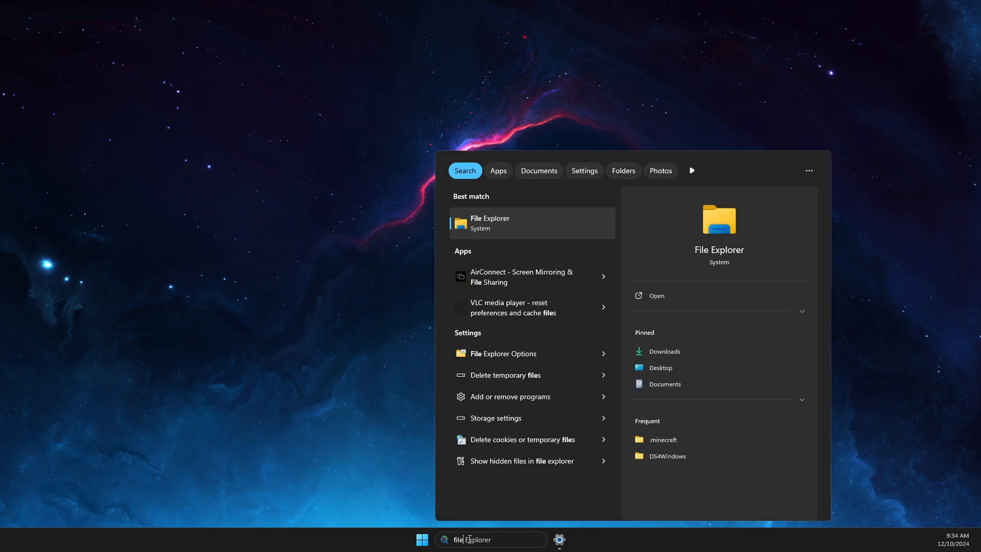
{"action": "left_click", "coordinate": [492, 236]}
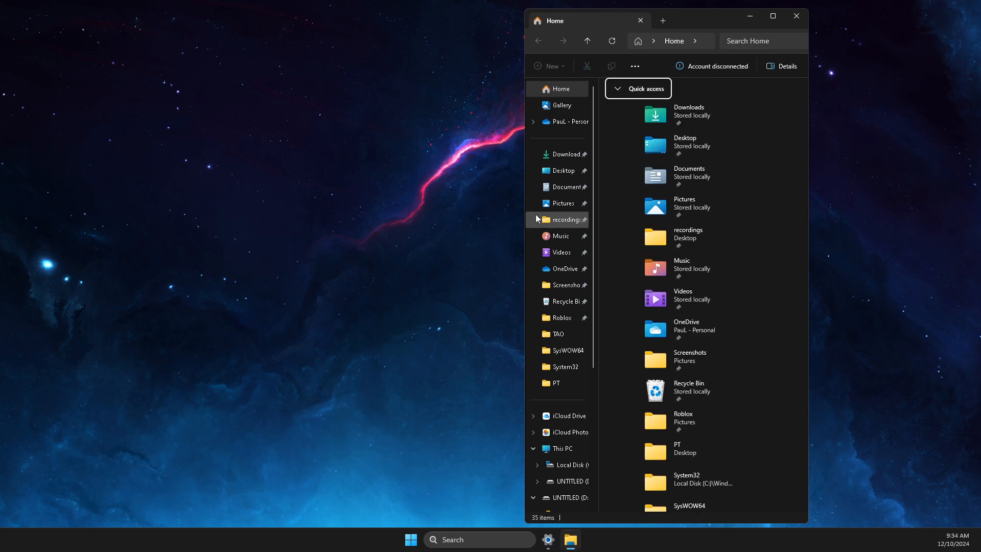
{"action": "left_click_drag", "start_coordinate": [522, 216], "coordinate": [175, 219]}
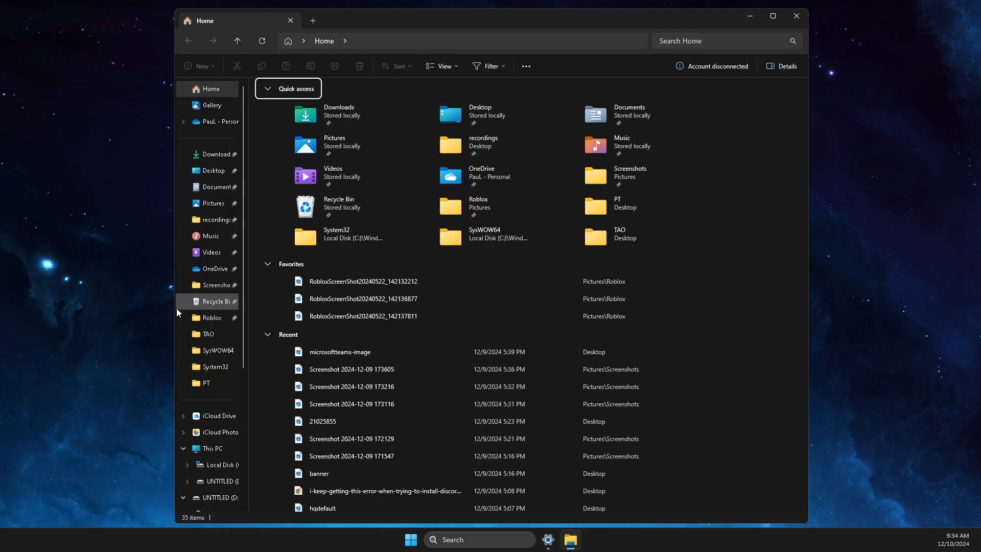
{"action": "left_click", "coordinate": [217, 448]}
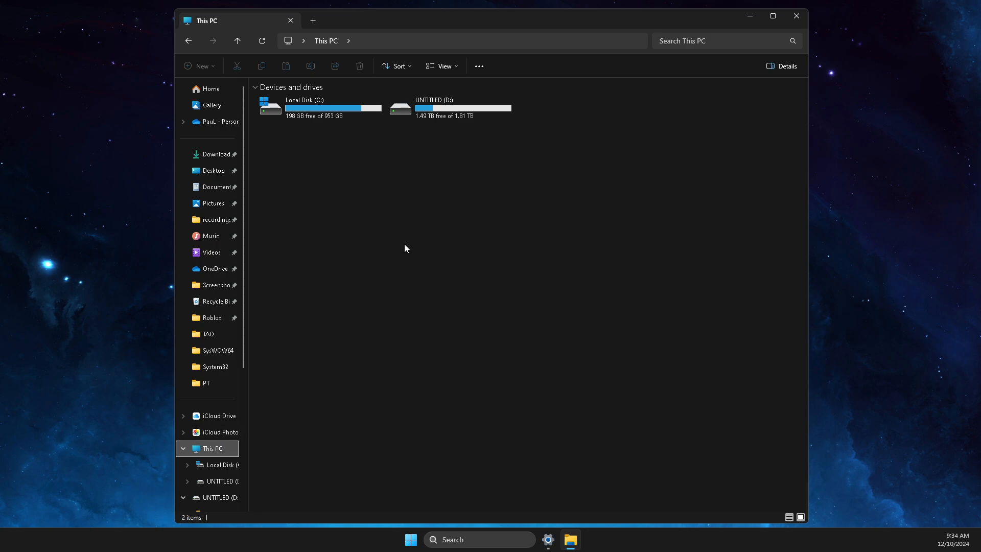
{"action": "left_click", "coordinate": [319, 109]}
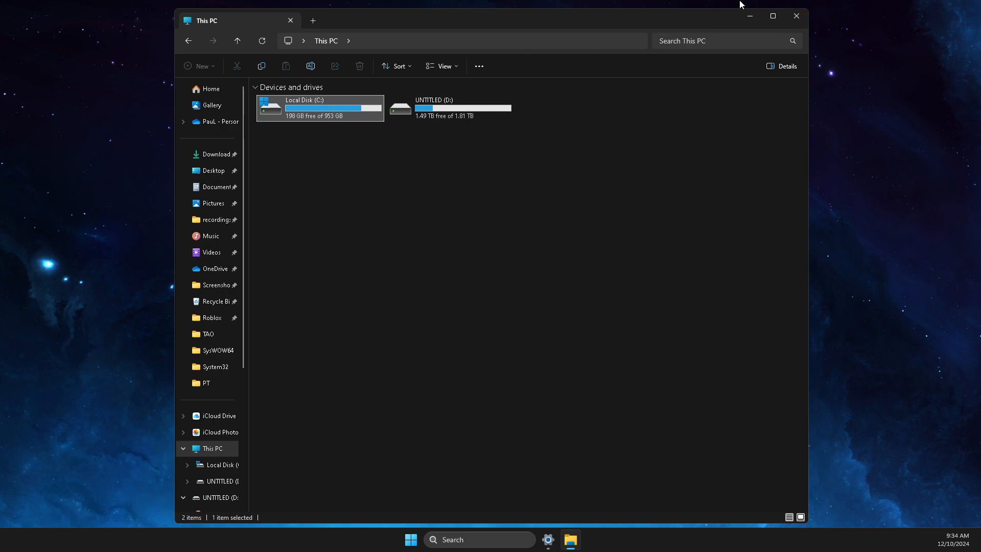
{"action": "left_click", "coordinate": [805, 18]}
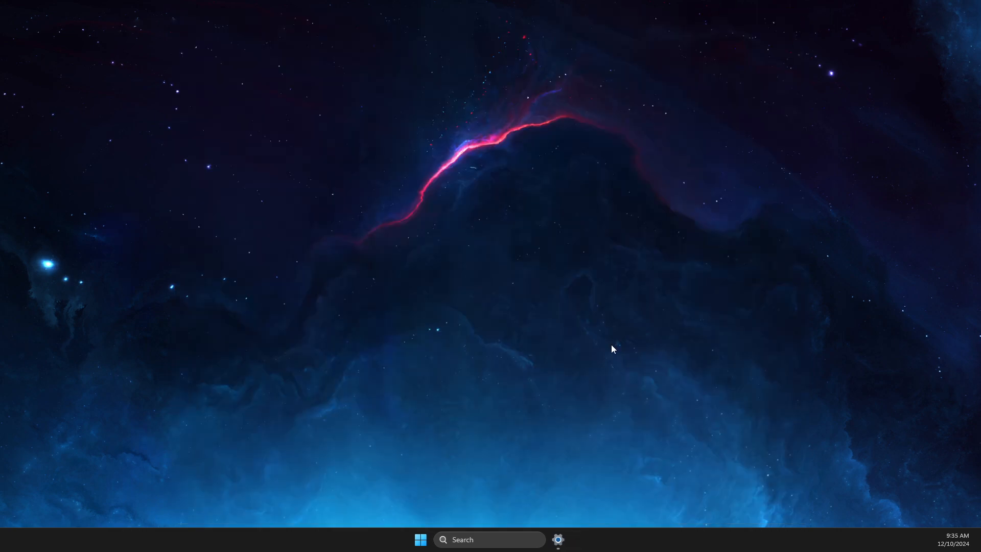
- Open Defragment and Optimize Drives, optimize drive C:, and close the window
{"action": "left_click", "coordinate": [494, 537]}
{"action": "type", "text": "de"}
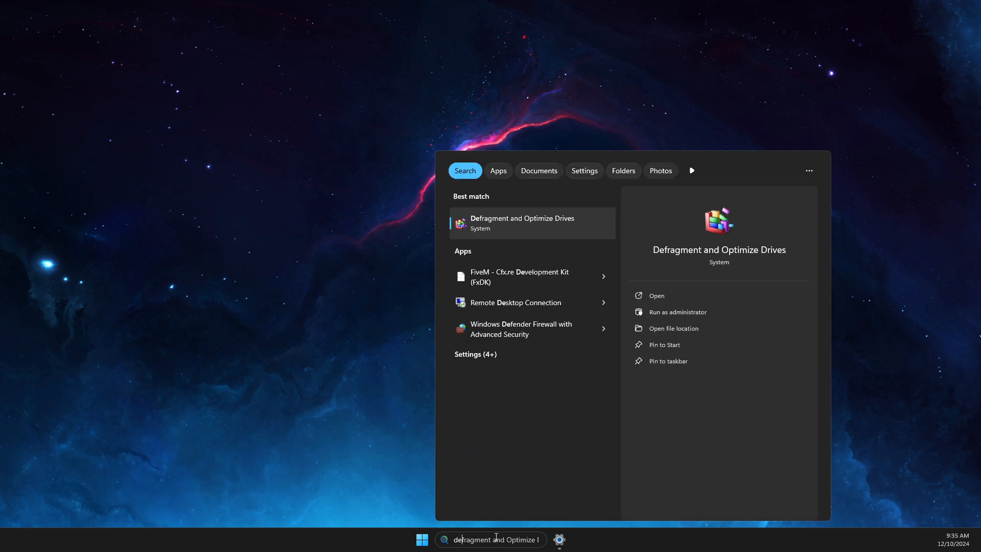
{"action": "left_click", "coordinate": [497, 225]}
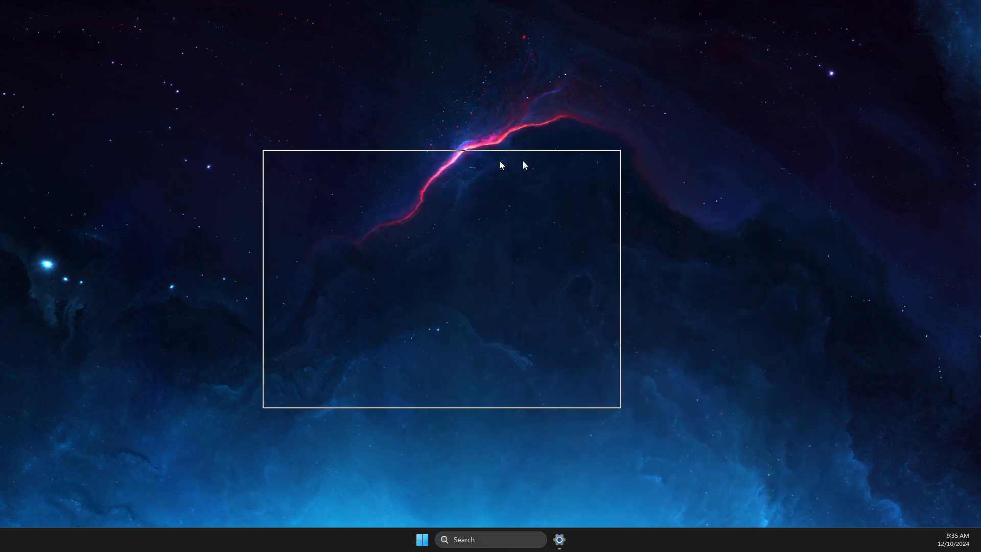
{"action": "left_click", "coordinate": [670, 265]}
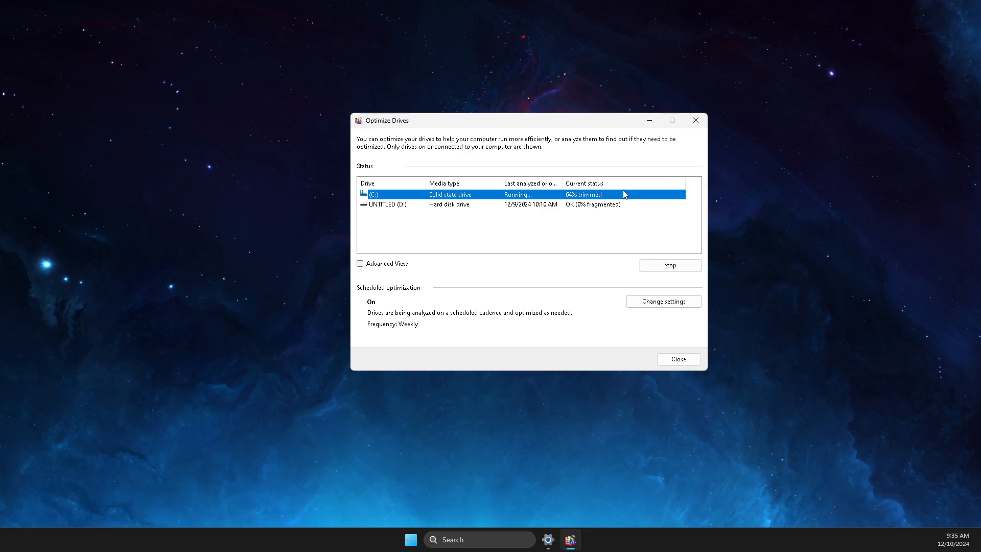
{"action": "left_click", "coordinate": [696, 120]}
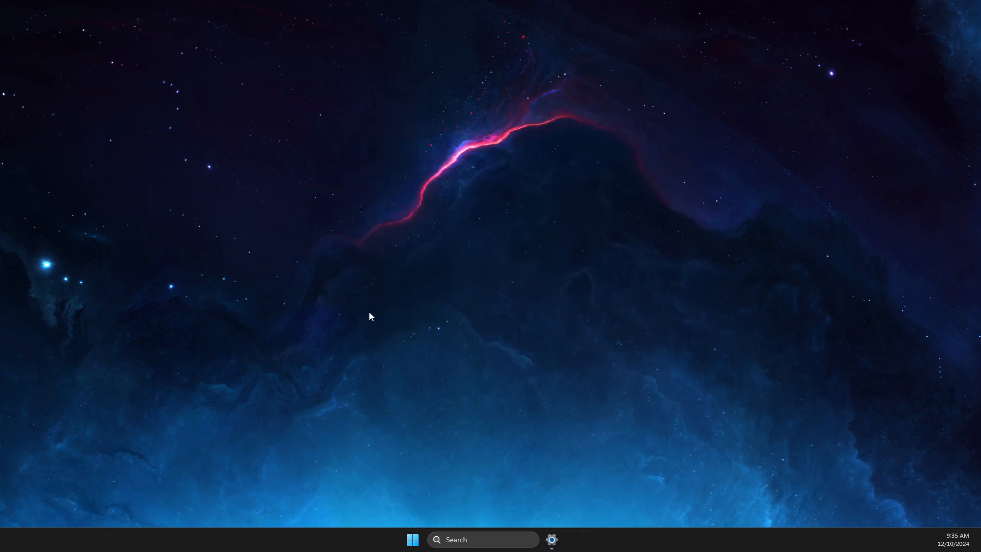
- Run cleanmgr and choose drive C: for Disk Cleanup
{"action": "left_click", "coordinate": [471, 540]}
{"action": "type", "text": "run"}
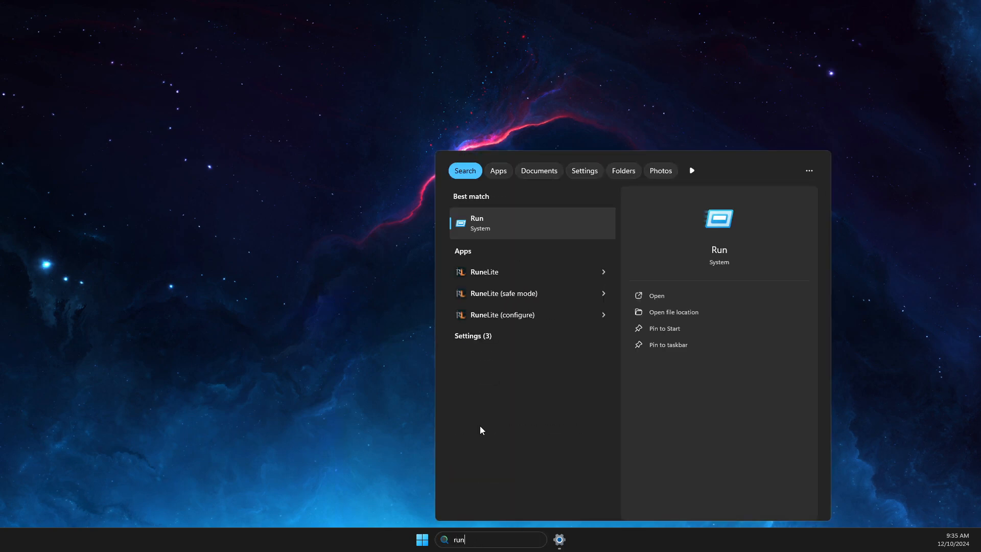
{"action": "left_click", "coordinate": [490, 225]}
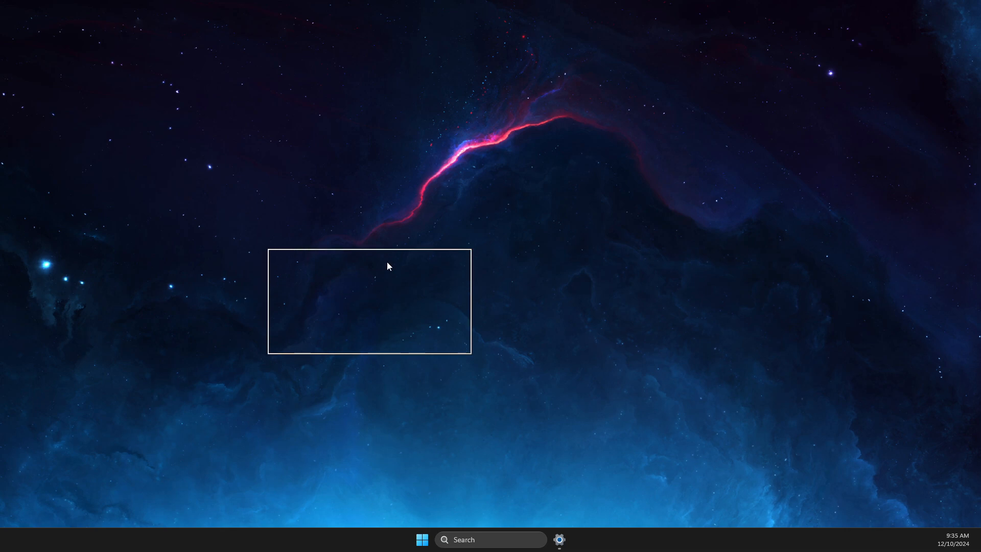
{"action": "type", "text": "clean"}
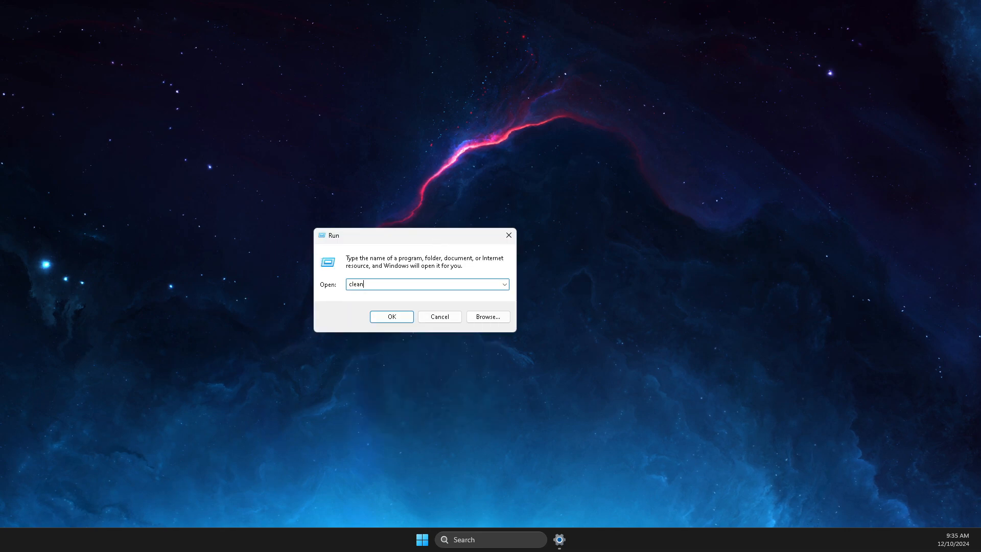
{"action": "type", "text": "mgr"}
{"action": "key", "text": "Return"}
{"action": "left_click_drag", "start_coordinate": [980, 206], "coordinate": [411, 206]}
{"action": "left_click", "coordinate": [394, 265]}
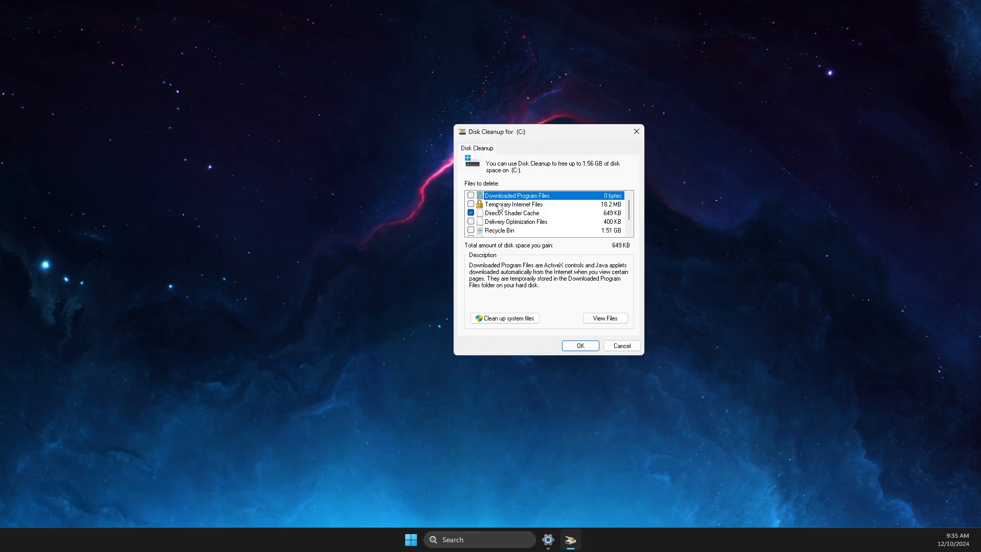
- Tick every category, including Recycle Bin, Temporary files and Thumbnails, and permanently delete them
{"action": "left_click", "coordinate": [471, 195]}
{"action": "left_click", "coordinate": [471, 204]}
{"action": "left_click", "coordinate": [473, 222]}
{"action": "left_click", "coordinate": [475, 236]}
{"action": "left_click", "coordinate": [471, 230]}
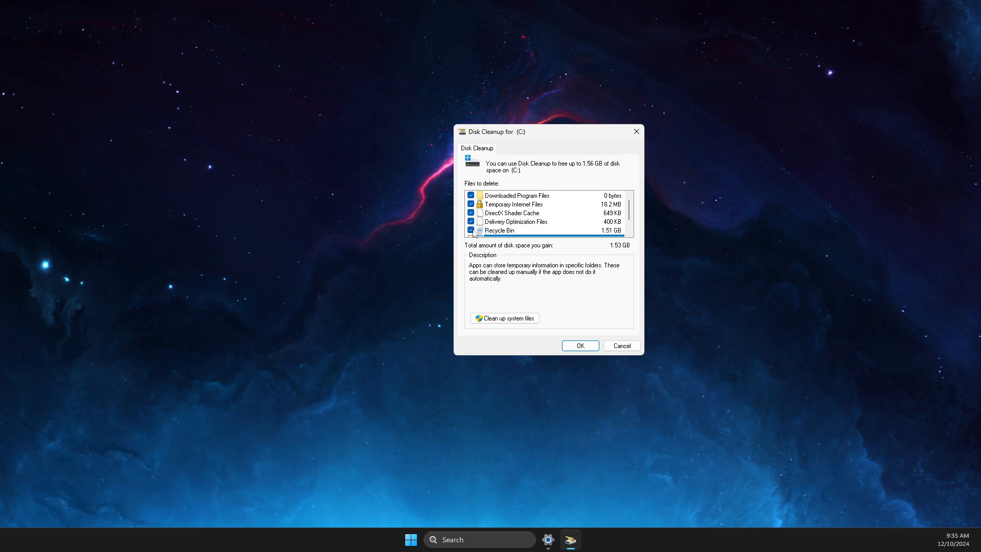
{"action": "scroll", "coordinate": [476, 230], "scroll_direction": "down", "scroll_amount": 1}
{"action": "left_click", "coordinate": [471, 221]}
{"action": "left_click", "coordinate": [470, 230]}
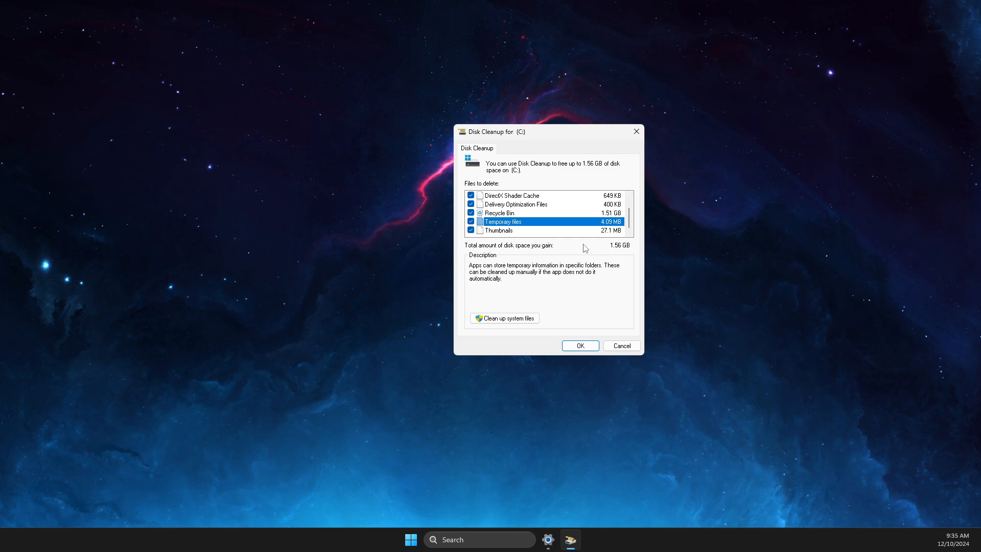
{"action": "left_click", "coordinate": [581, 346]}
{"action": "left_click", "coordinate": [506, 276]}
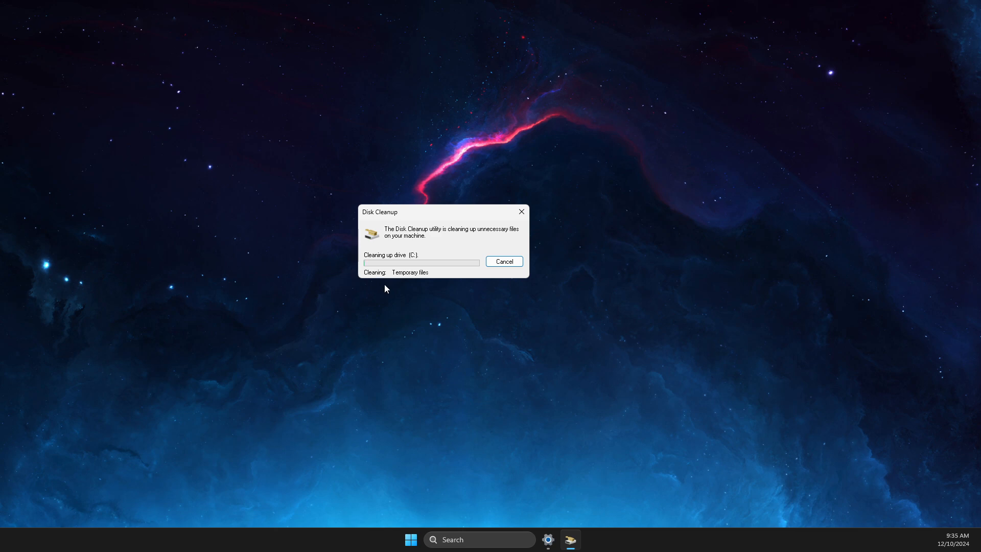
{"action": "left_click", "coordinate": [458, 537]}
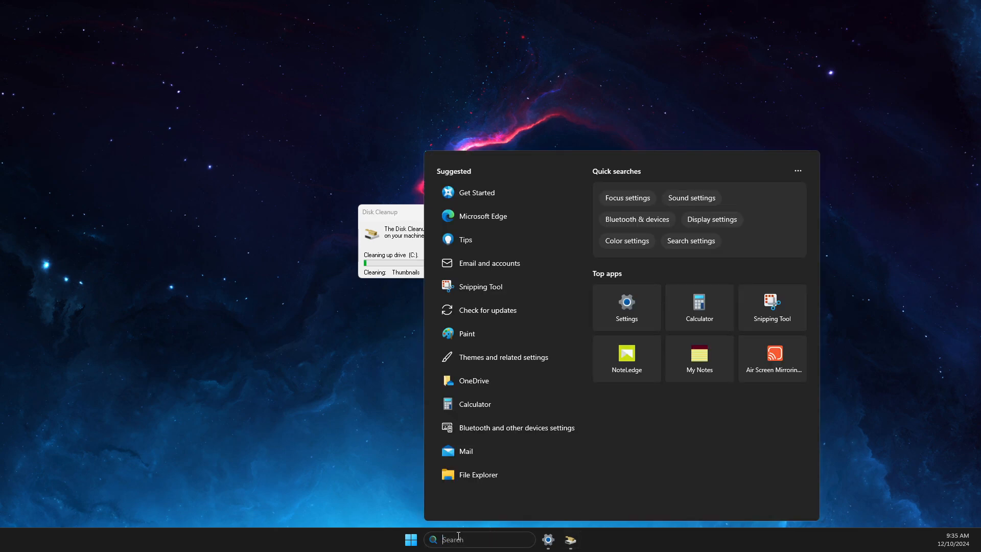
- Open the C:\Windows\Temp folder by running 'temp'
{"action": "type", "text": "run"}
{"action": "left_click", "coordinate": [468, 223]}
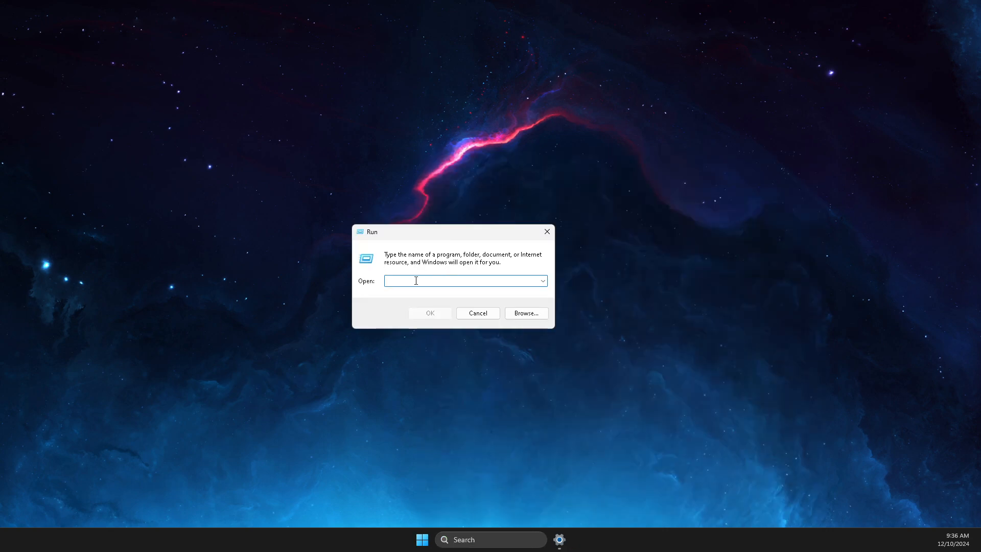
{"action": "type", "text": "temp"}
{"action": "left_click", "coordinate": [432, 312]}
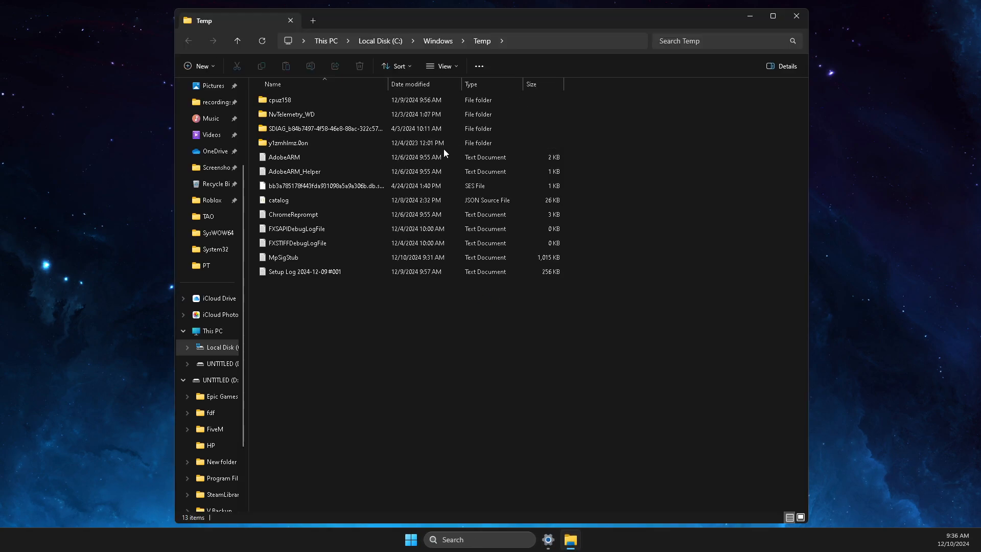
- Delete all items in the Temp folder, skipping undeletable ones, and close the window
{"action": "left_click_drag", "start_coordinate": [306, 305], "coordinate": [291, 99]}
{"action": "right_click", "coordinate": [290, 98]}
{"action": "key", "text": "Escape"}
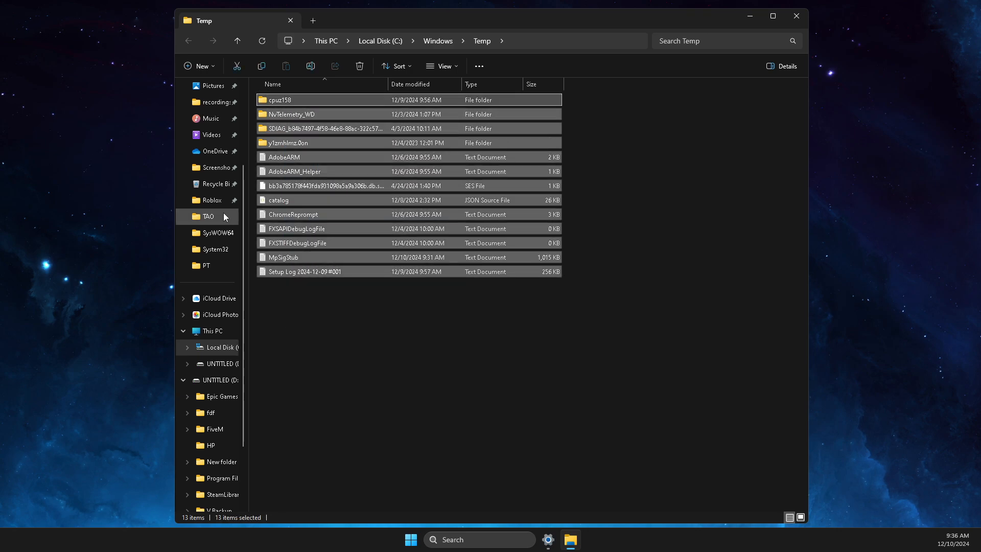
{"action": "key", "text": "Delete"}
{"action": "left_click", "coordinate": [266, 234]}
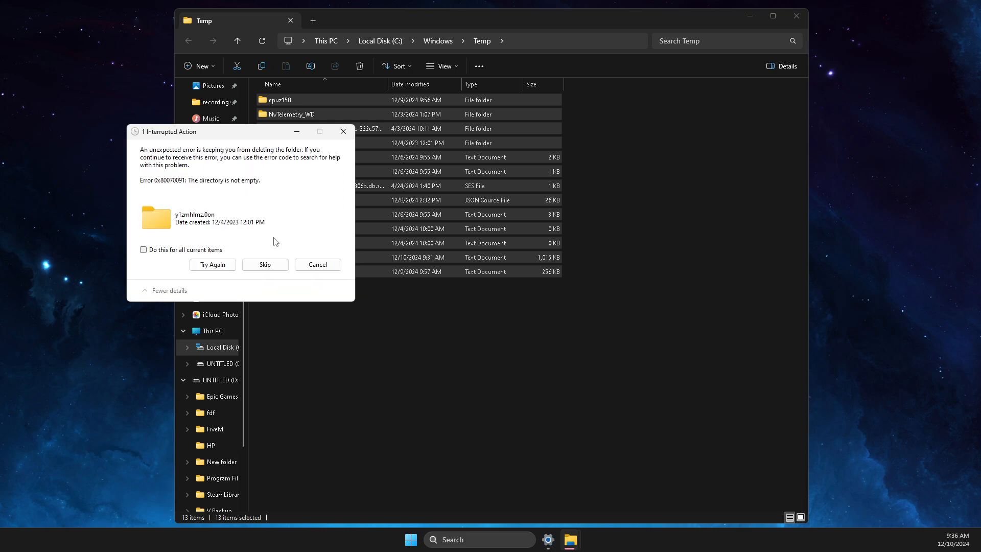
{"action": "left_click", "coordinate": [265, 265]}
{"action": "left_click", "coordinate": [264, 264]}
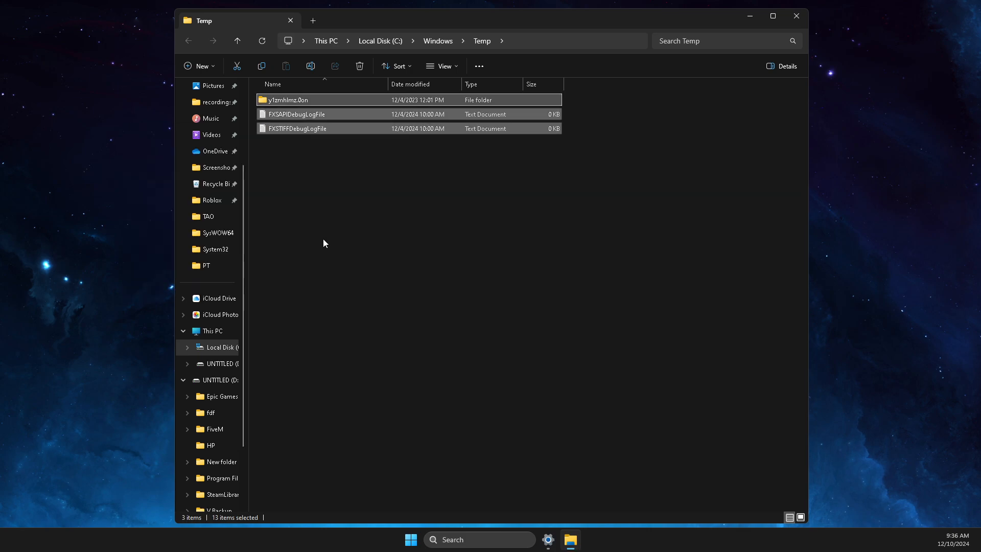
{"action": "left_click", "coordinate": [796, 16]}
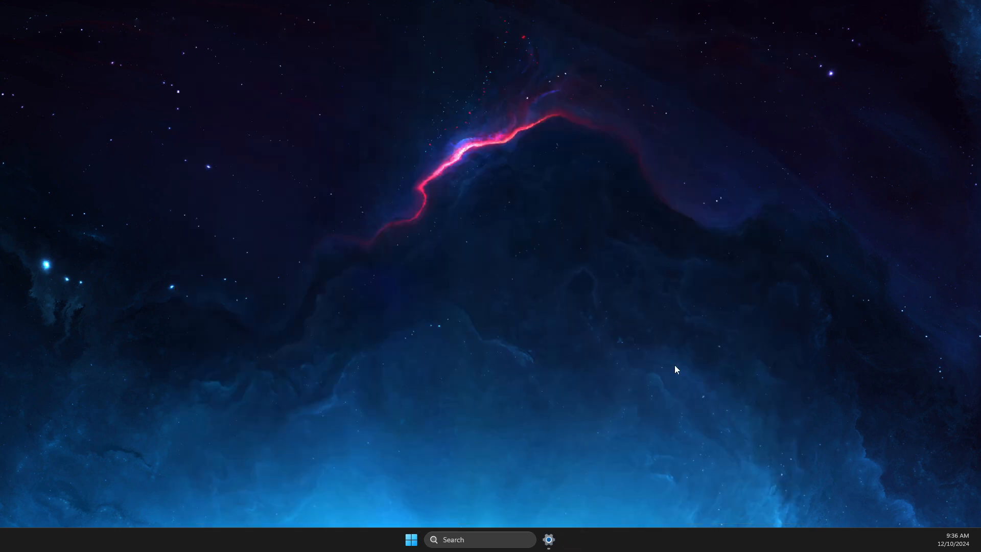
- Open the user's AppData\Local\Temp folder through the Run dialog
{"action": "left_click", "coordinate": [508, 539]}
{"action": "type", "text": "run"}
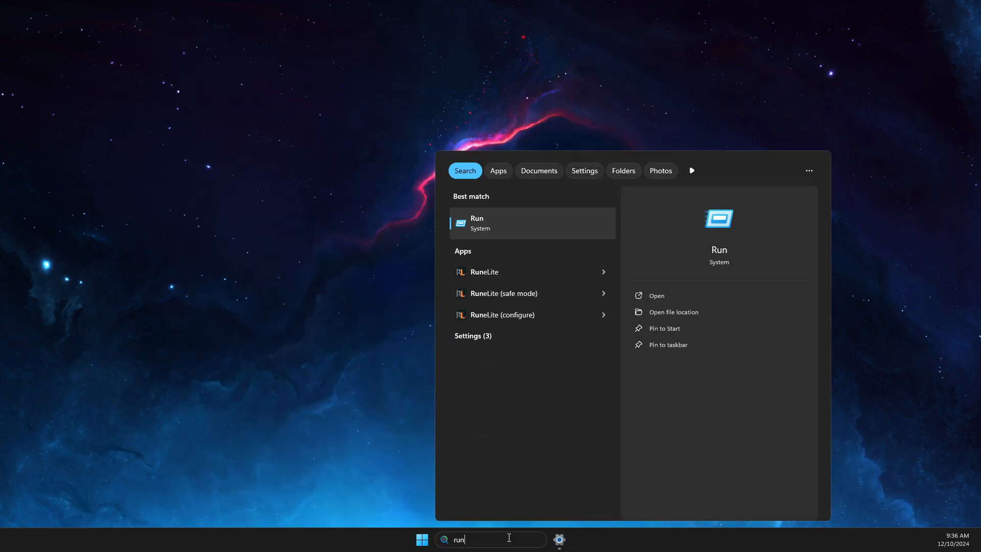
{"action": "left_click", "coordinate": [530, 236]}
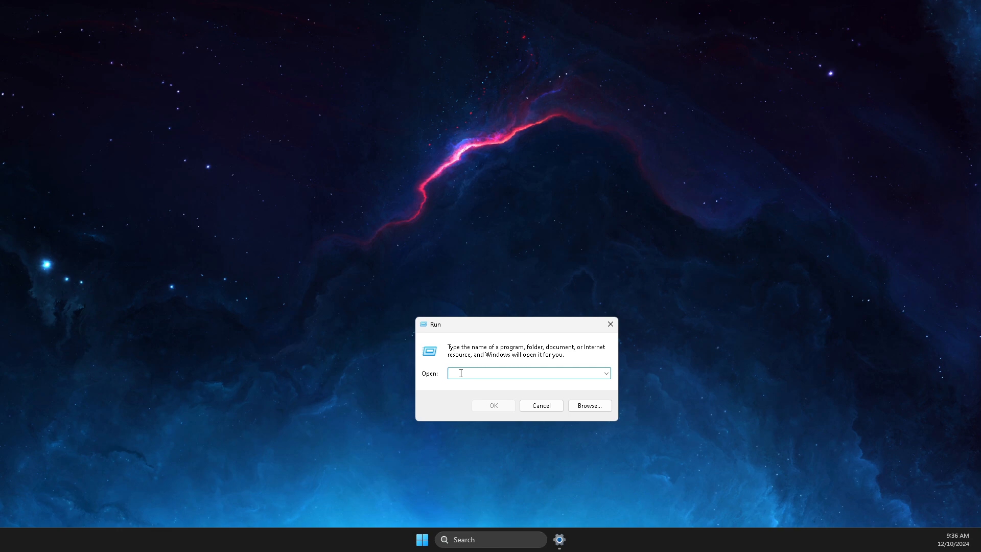
{"action": "type", "text": "%temp%"}
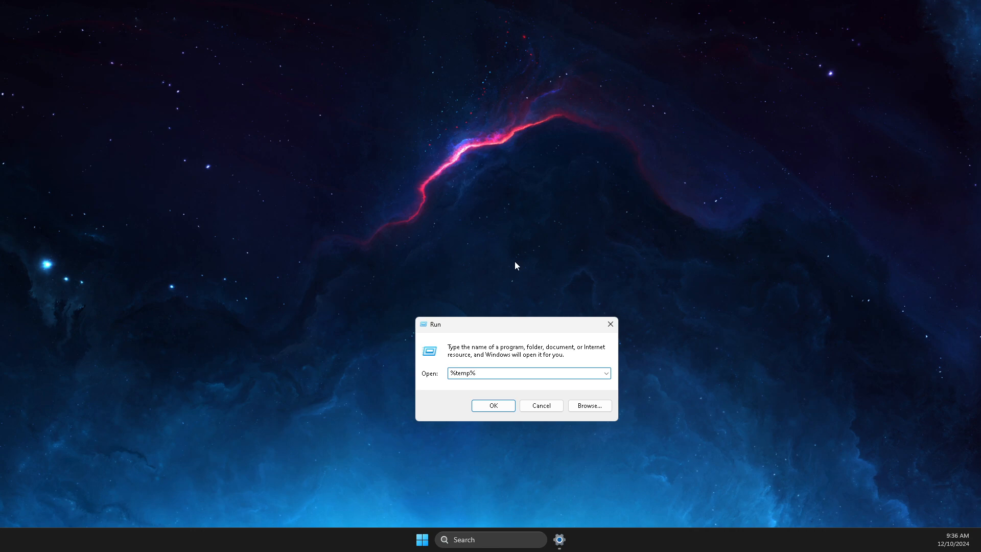
{"action": "left_click", "coordinate": [505, 408]}
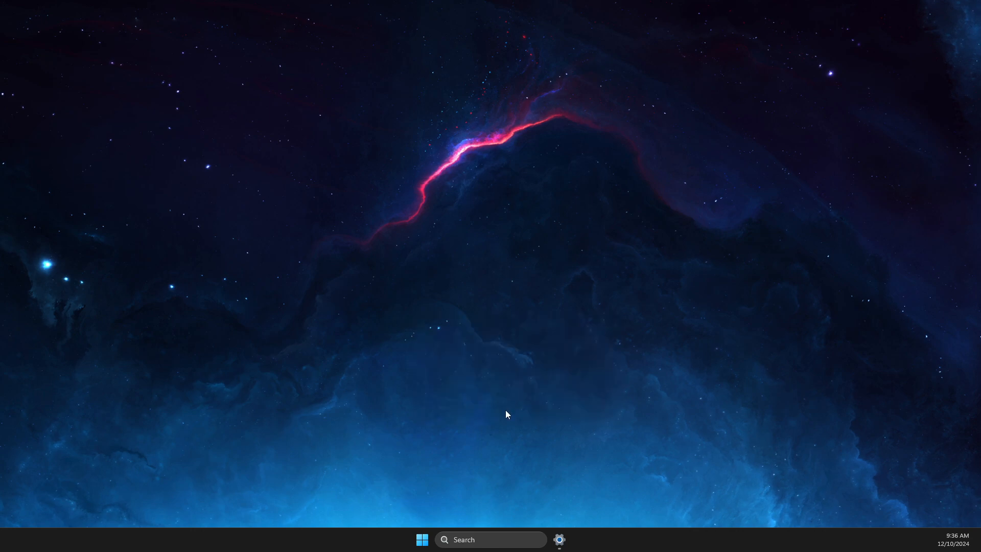
- Delete all Temp items, skipping in-use files and cancelling the rest, then close Explorer
{"action": "left_click", "coordinate": [318, 108]}
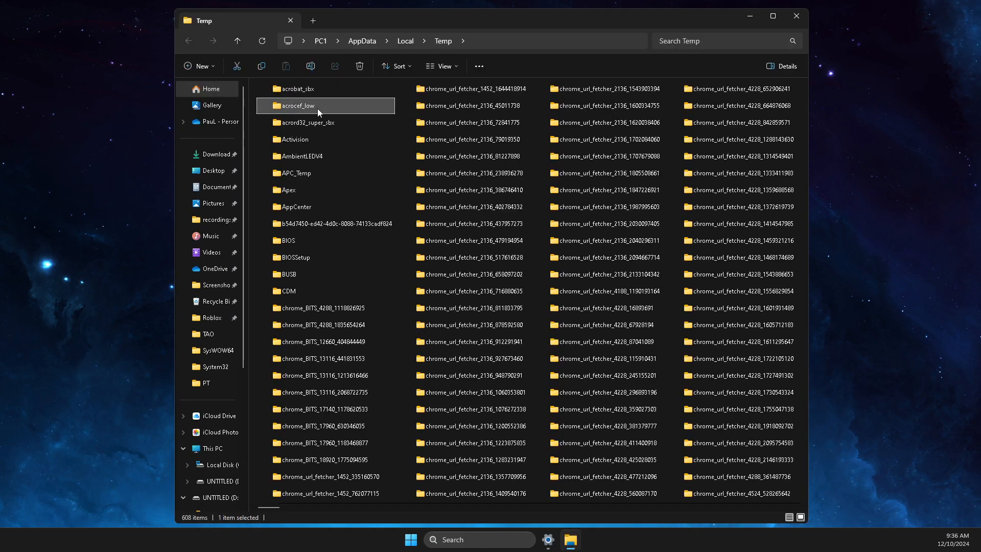
{"action": "key", "text": "ctrl+a"}
{"action": "right_click", "coordinate": [318, 97]}
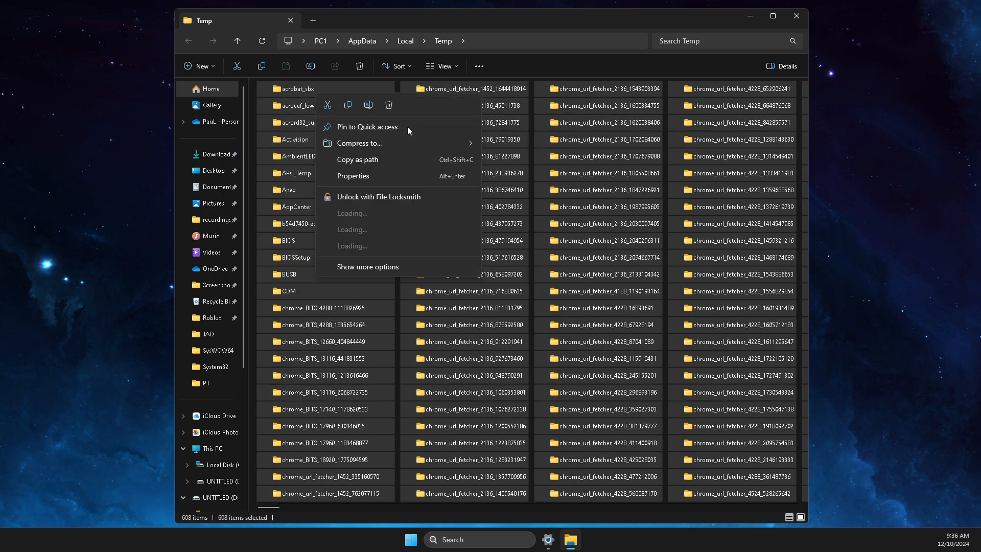
{"action": "left_click", "coordinate": [394, 106]}
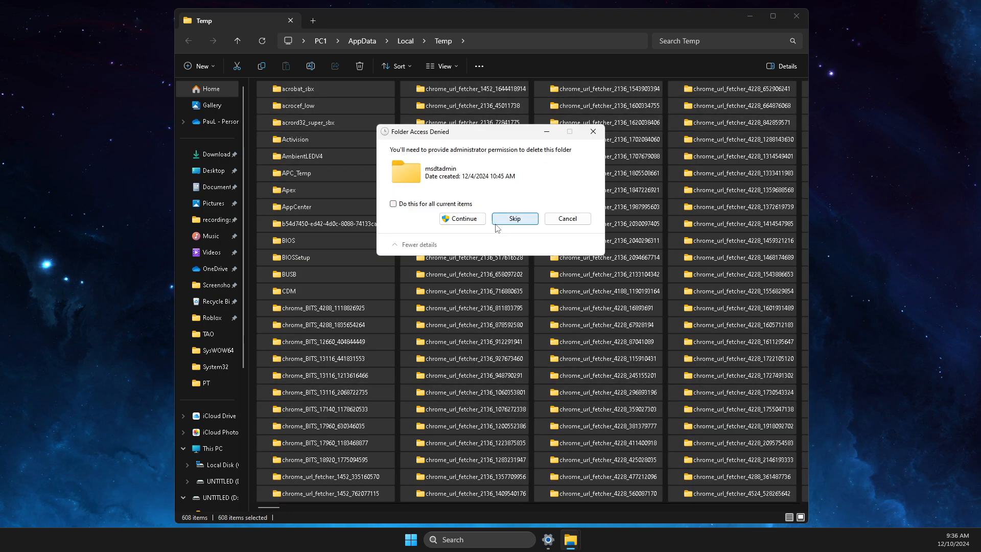
{"action": "left_click", "coordinate": [463, 219]}
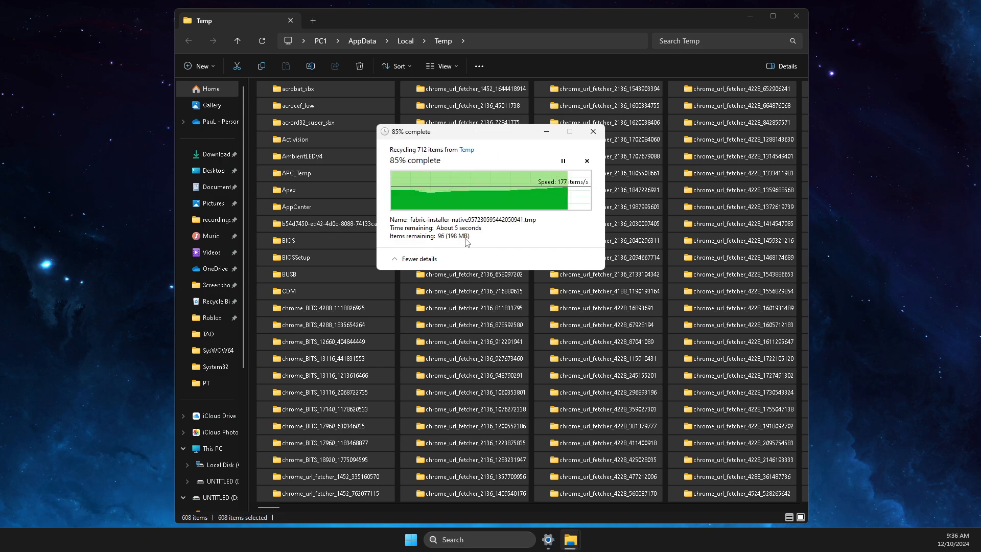
{"action": "left_click", "coordinate": [515, 234]}
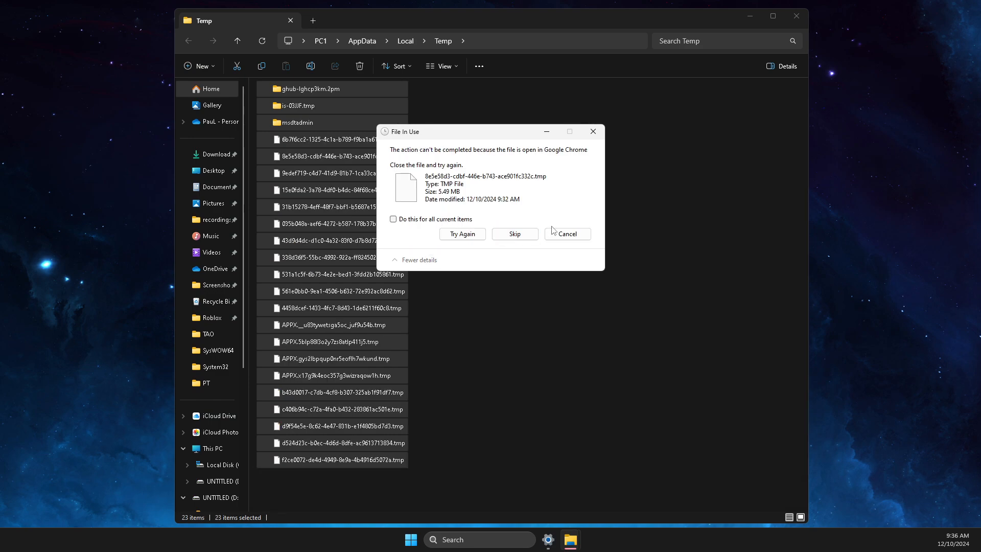
{"action": "left_click", "coordinate": [515, 233]}
{"action": "left_click", "coordinate": [592, 131]}
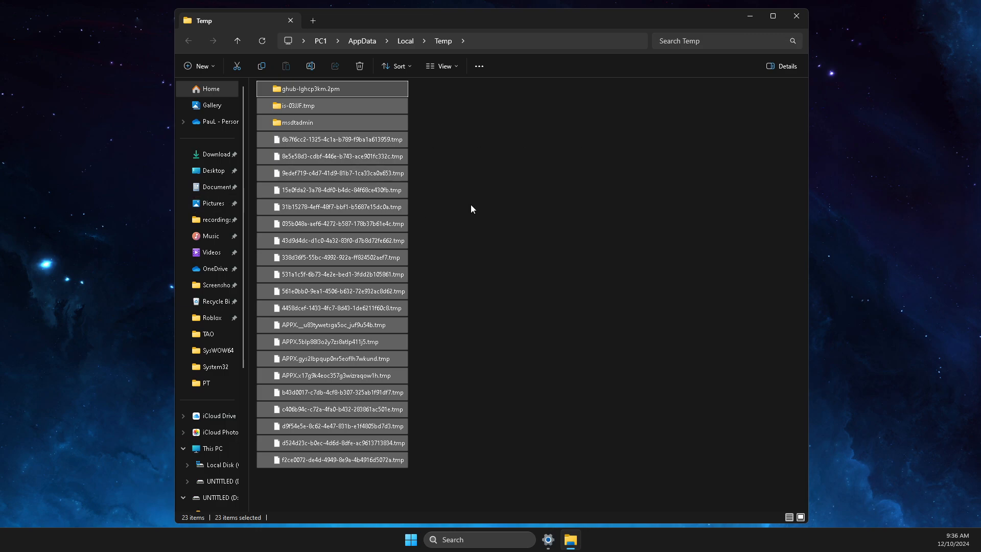
{"action": "left_click", "coordinate": [796, 16]}
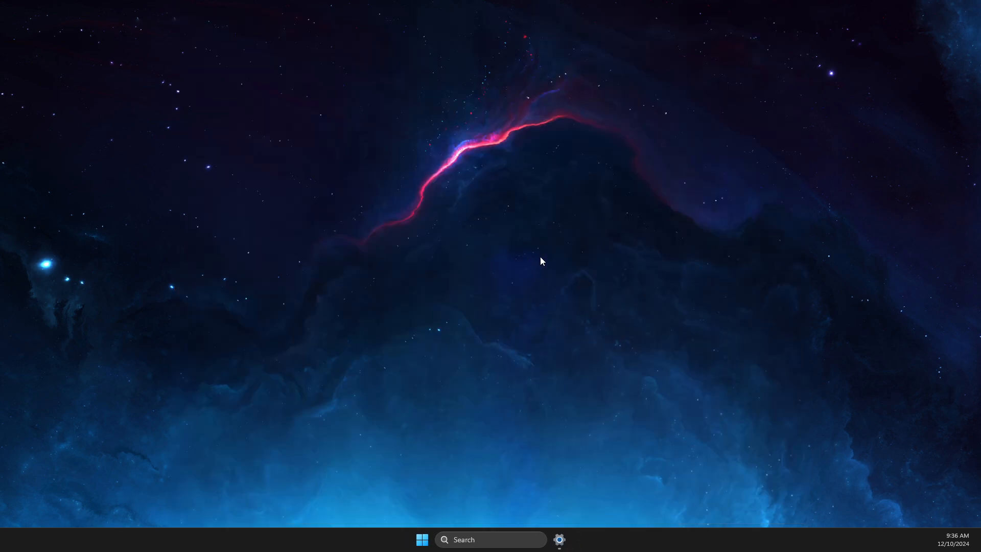
{"action": "left_click", "coordinate": [474, 541]}
{"action": "type", "text": "edit"}
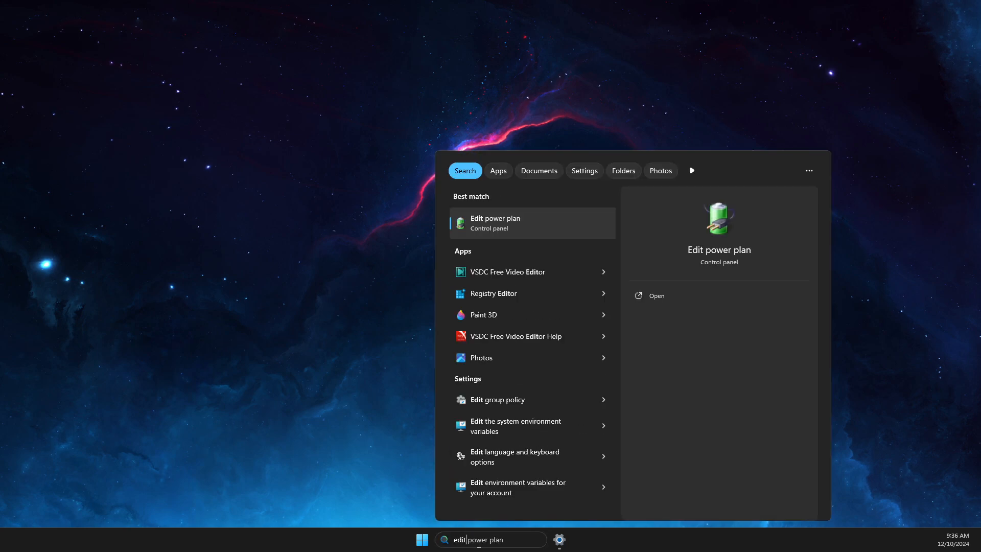
{"action": "left_click", "coordinate": [509, 231]}
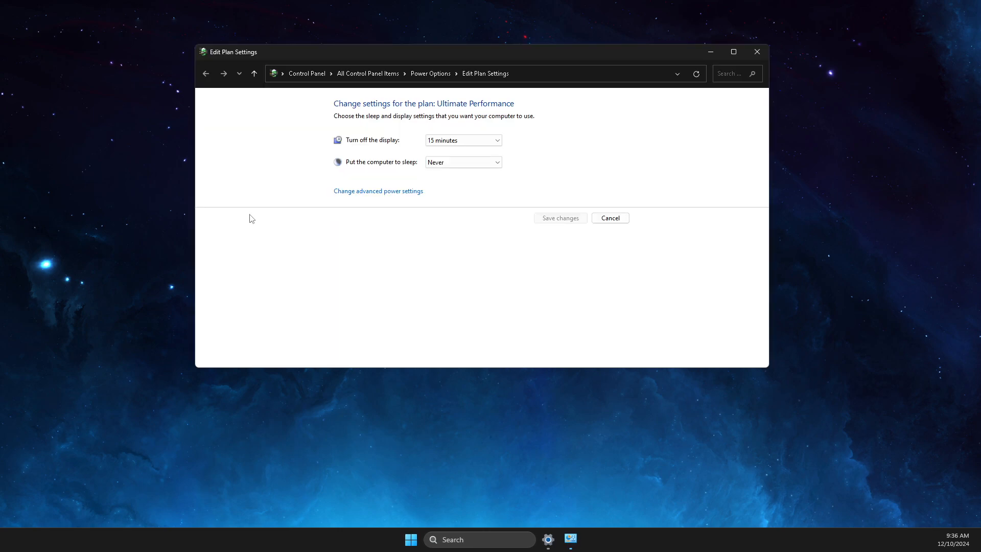
{"action": "left_click", "coordinate": [434, 75]}
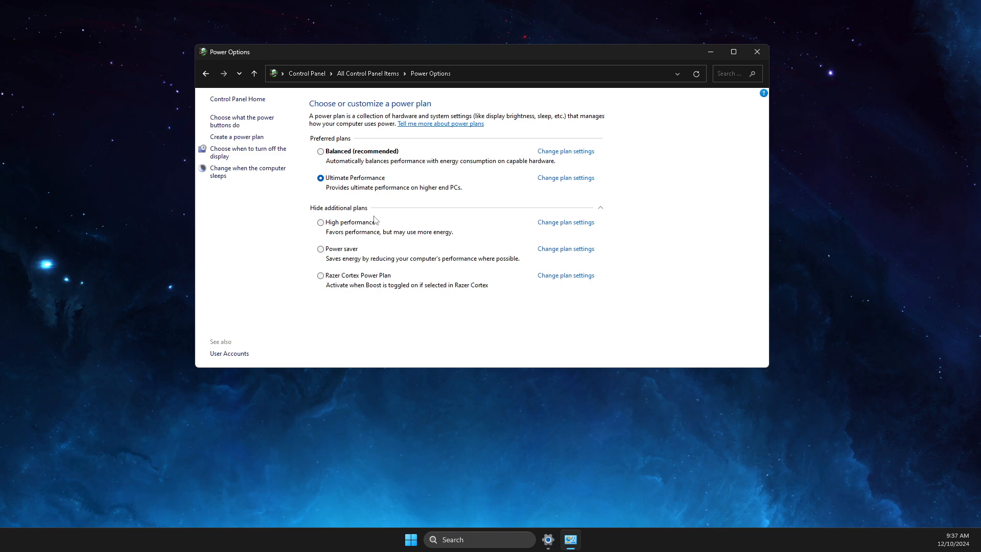
{"action": "left_click", "coordinate": [757, 52]}
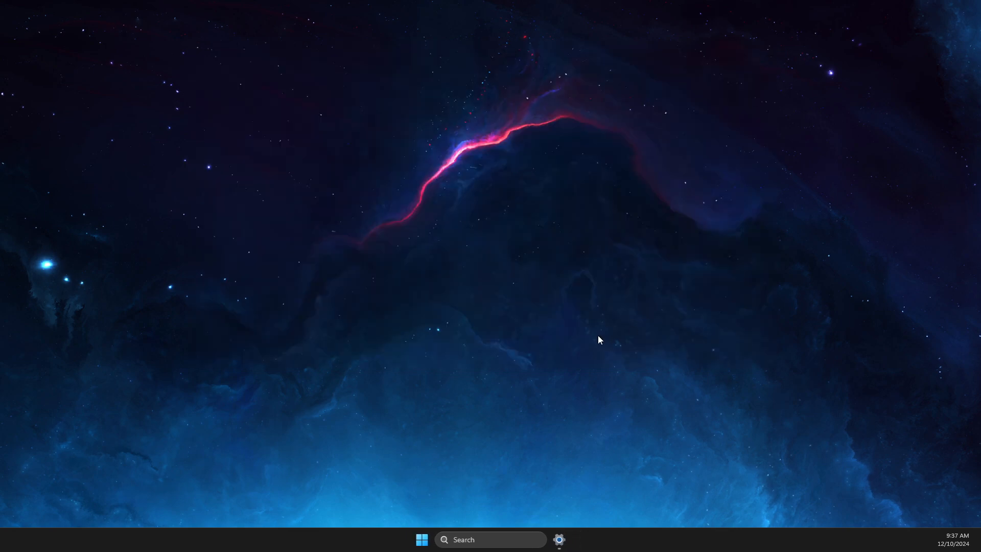
- Launch a Full scan under Virus & threat protection, then minimize Windows Security while it runs
{"action": "left_click", "coordinate": [493, 539]}
{"action": "type", "text": "windows"}
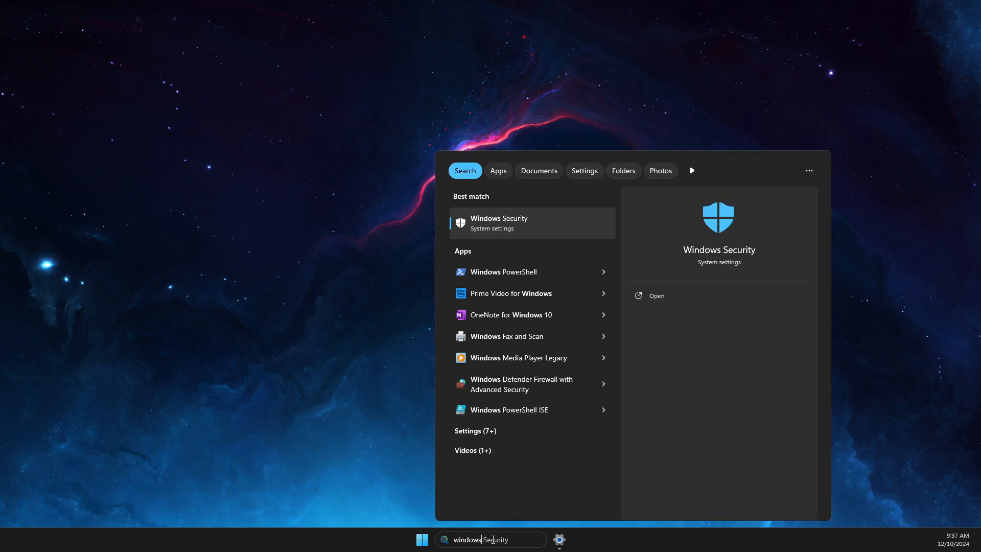
{"action": "left_click", "coordinate": [510, 225]}
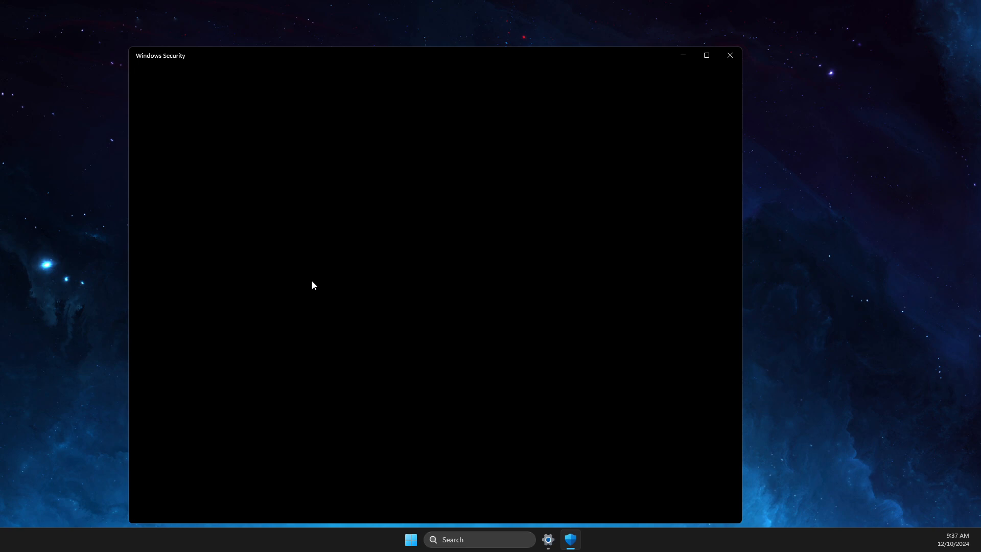
{"action": "left_click_drag", "start_coordinate": [416, 59], "coordinate": [512, 31]}
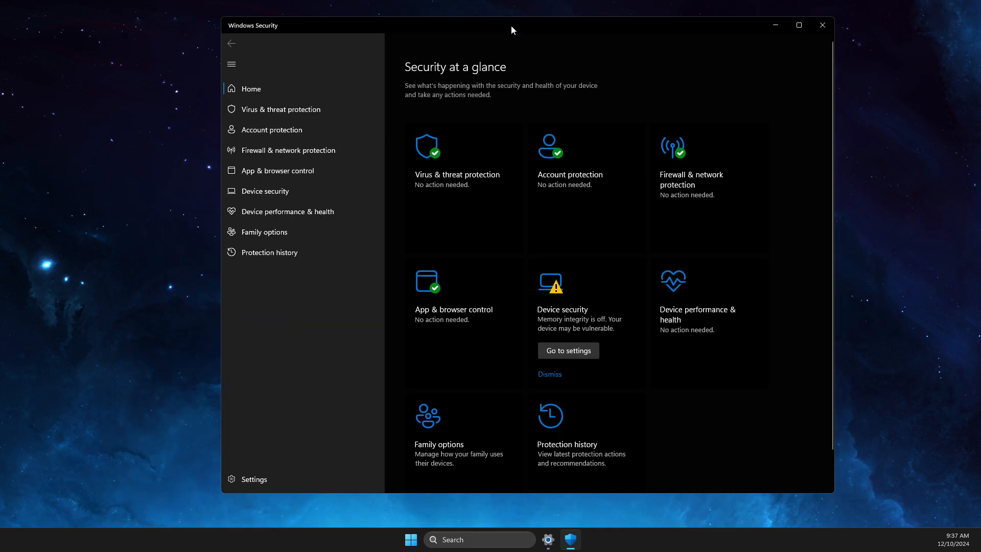
{"action": "left_click", "coordinate": [464, 172]}
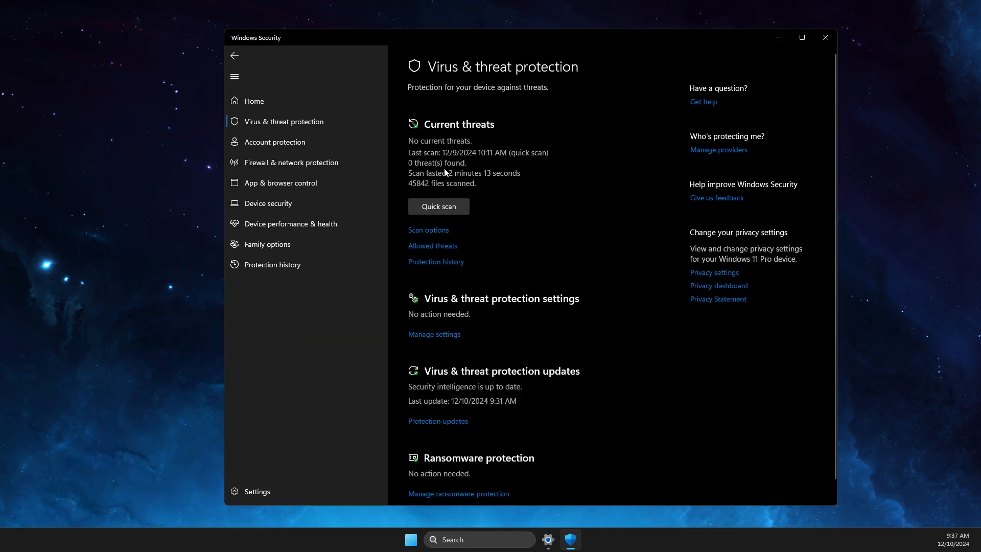
{"action": "left_click", "coordinate": [429, 231]}
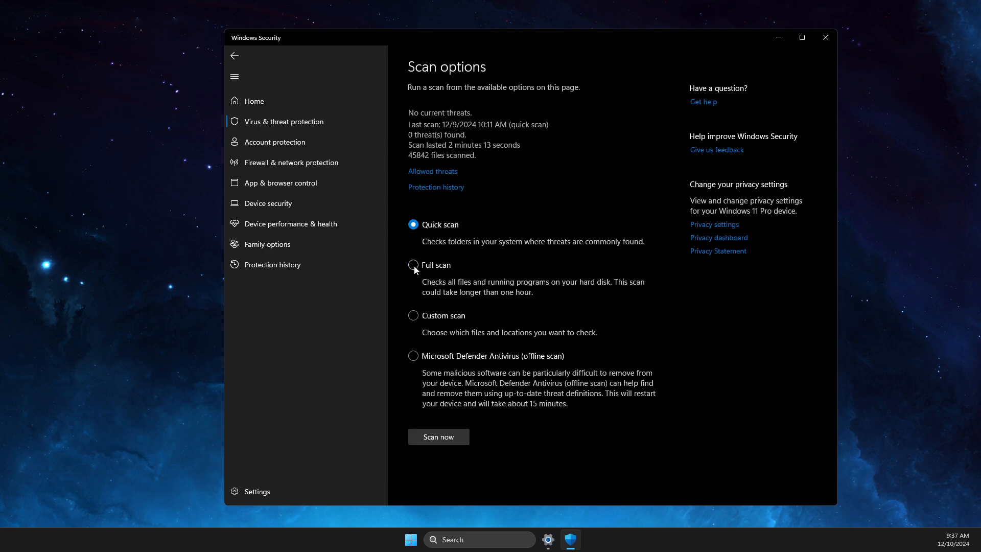
{"action": "left_click", "coordinate": [439, 437]}
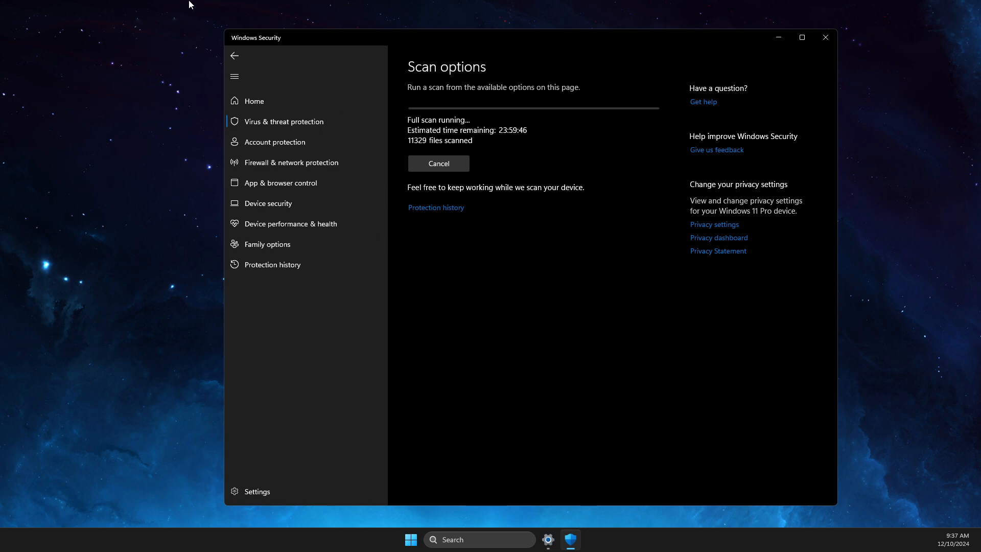
{"action": "left_click", "coordinate": [777, 38]}
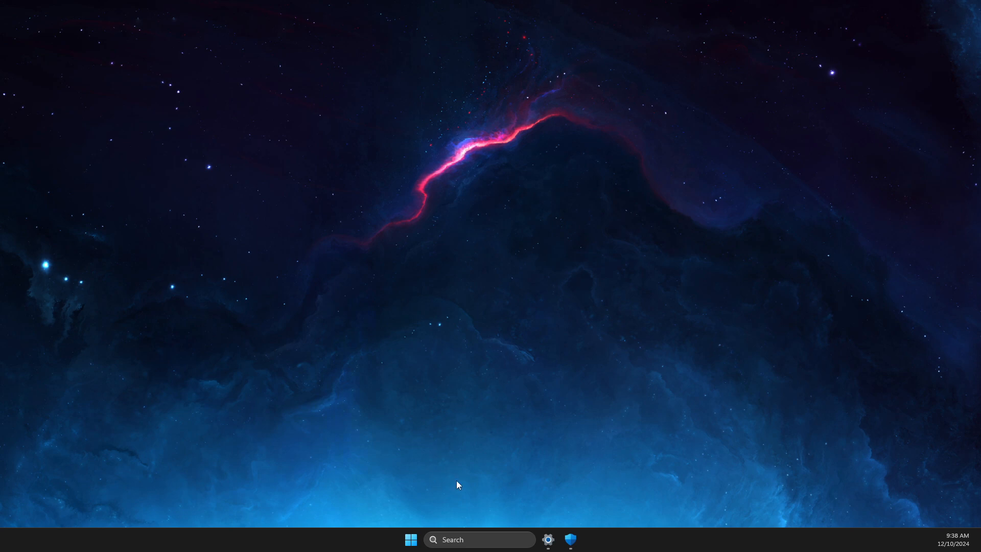
- In Graphics settings, keep Fortnite on High performance (RTX 3070), save, and close Settings
{"action": "left_click", "coordinate": [471, 534]}
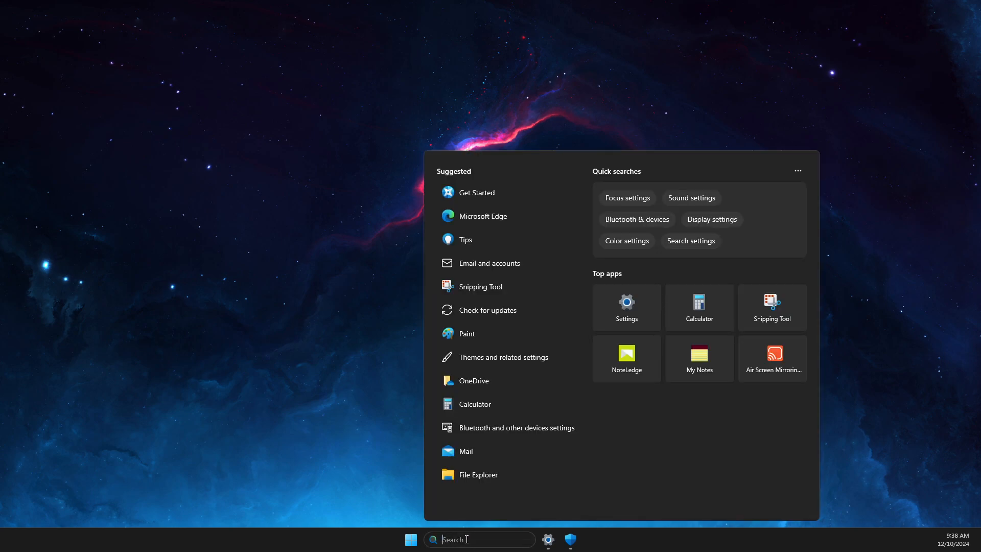
{"action": "type", "text": "graphics settings"}
{"action": "key", "text": "Return"}
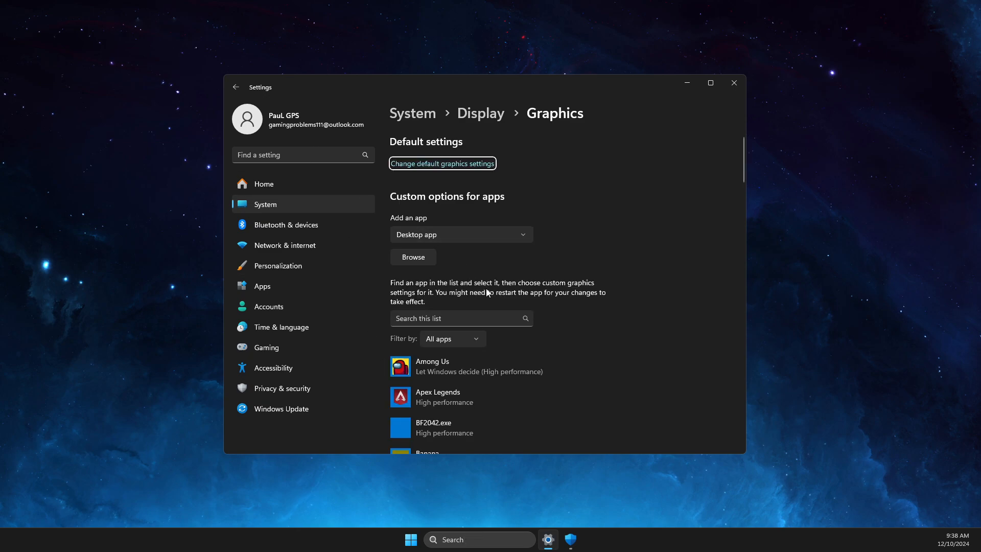
{"action": "scroll", "coordinate": [487, 291], "scroll_direction": "down", "scroll_amount": 3}
{"action": "scroll", "coordinate": [462, 214], "scroll_direction": "down", "scroll_amount": 2}
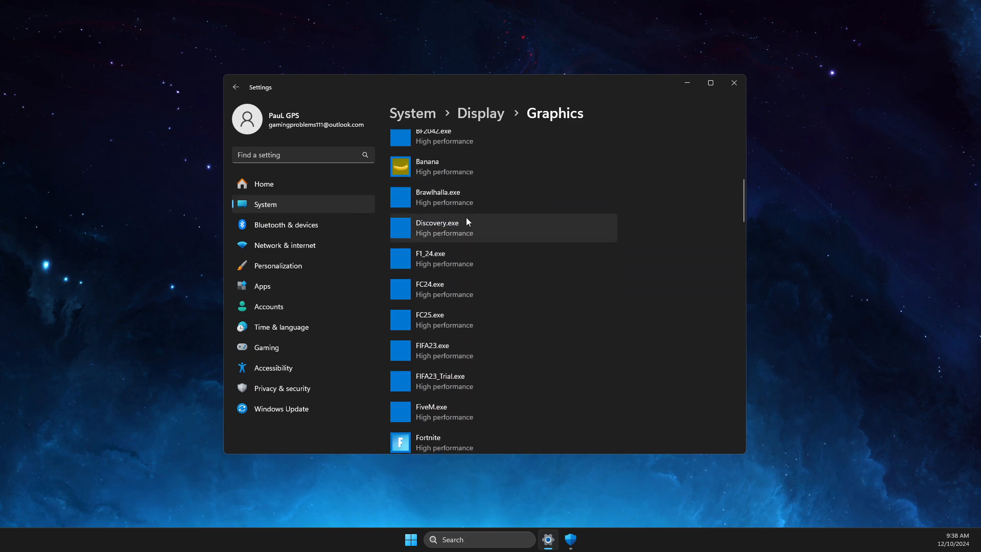
{"action": "scroll", "coordinate": [467, 221], "scroll_direction": "down", "scroll_amount": 2}
{"action": "left_click", "coordinate": [436, 349]}
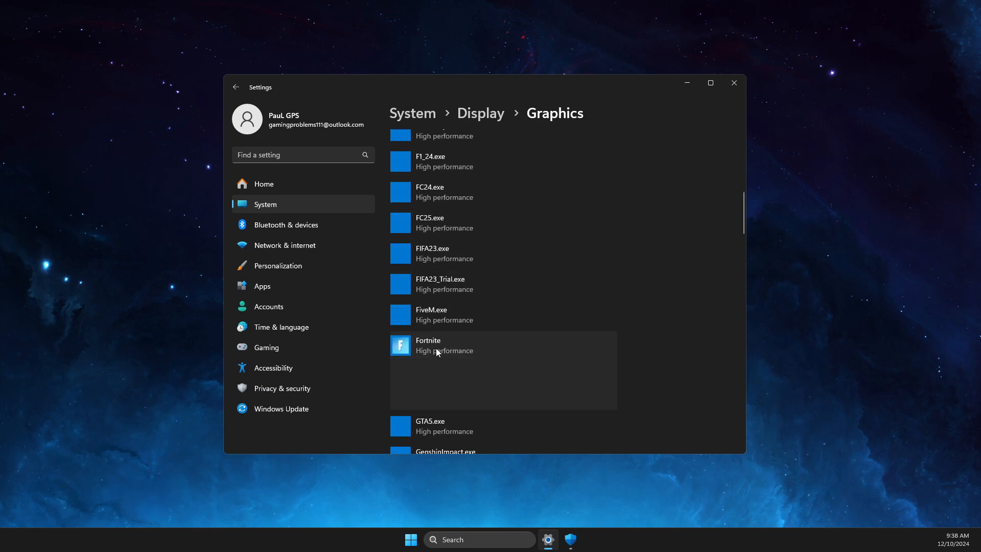
{"action": "left_click", "coordinate": [530, 396]}
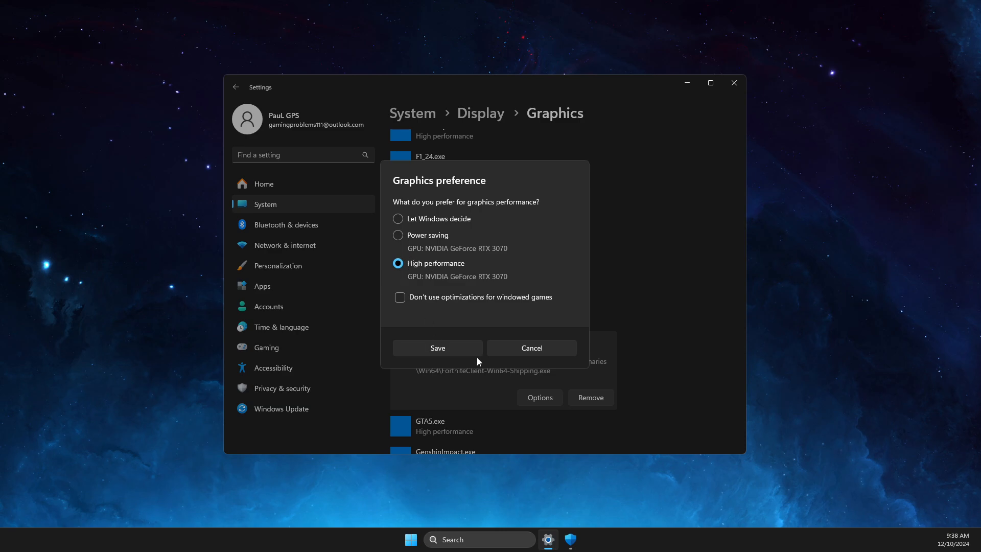
{"action": "left_click", "coordinate": [529, 347]}
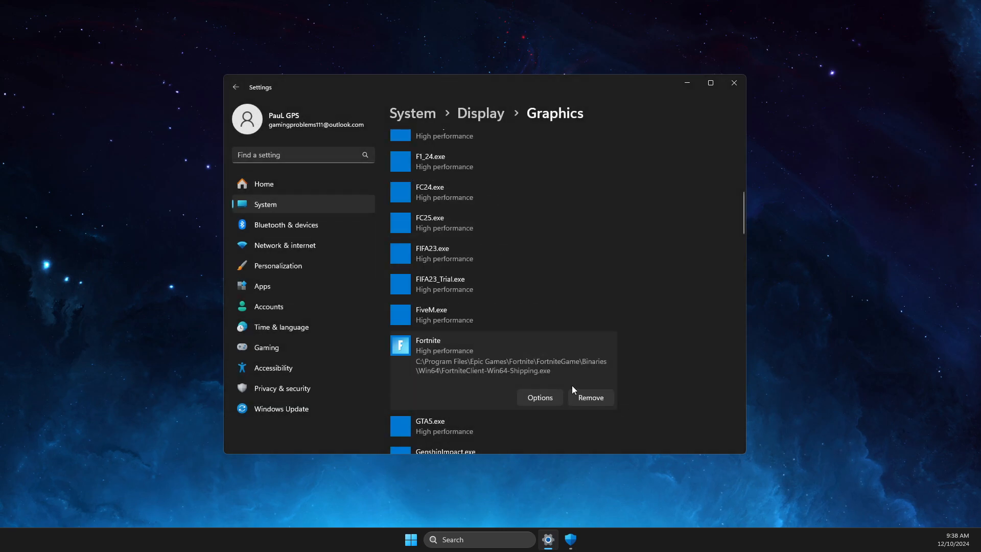
{"action": "left_click", "coordinate": [732, 84]}
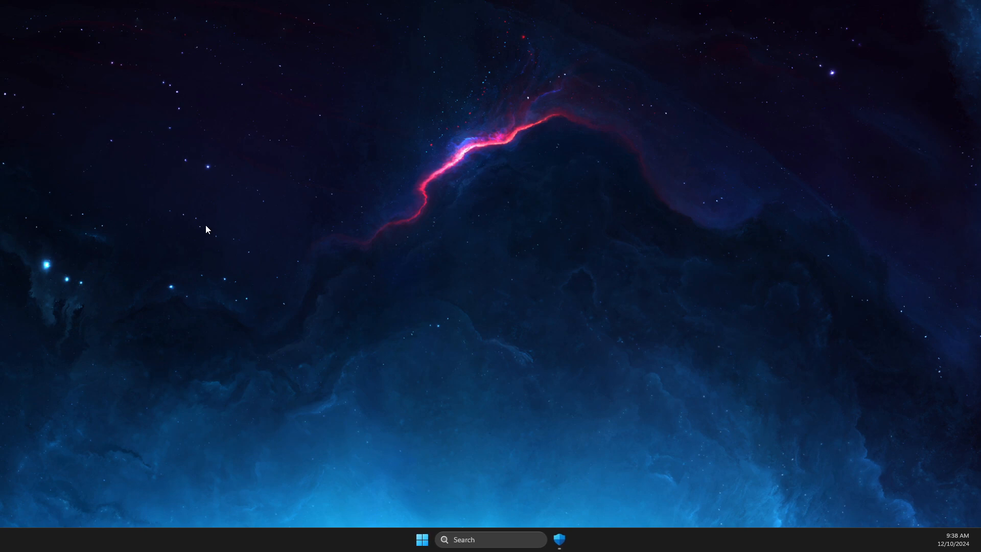